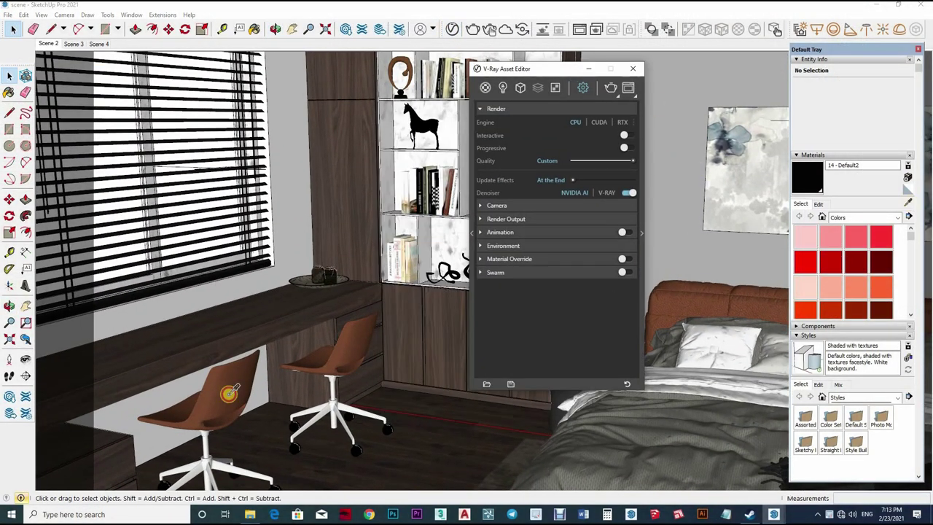
# Step: Switch to the Paint Bucket to sample materials from the bedroom model
pyautogui.press('b')
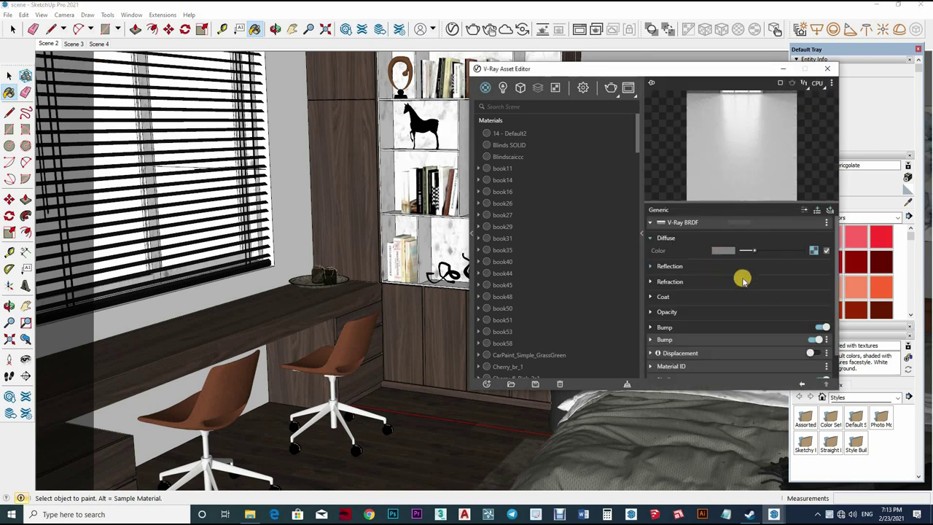
# Step: Set Genericgolate's reflection glossiness to 0.8
pyautogui.click(747, 275)
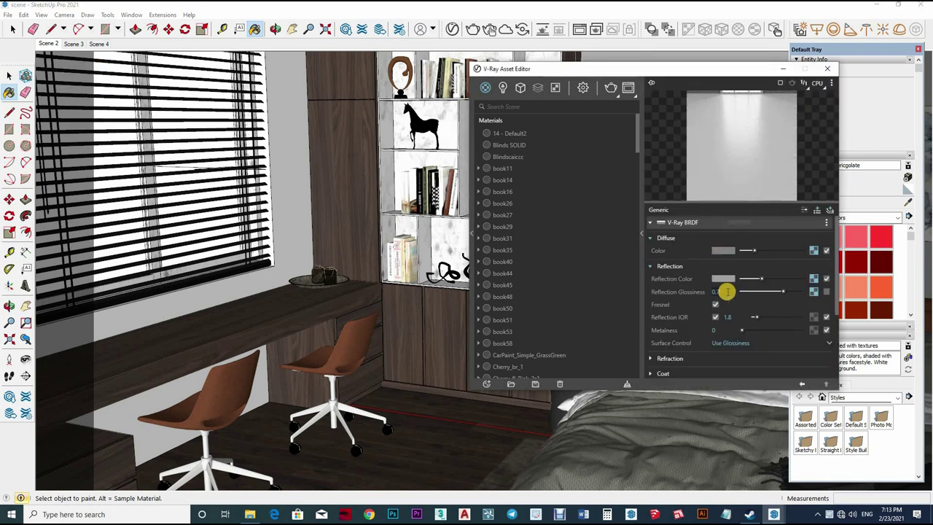
pyautogui.write('0.8')
pyautogui.press('Return')
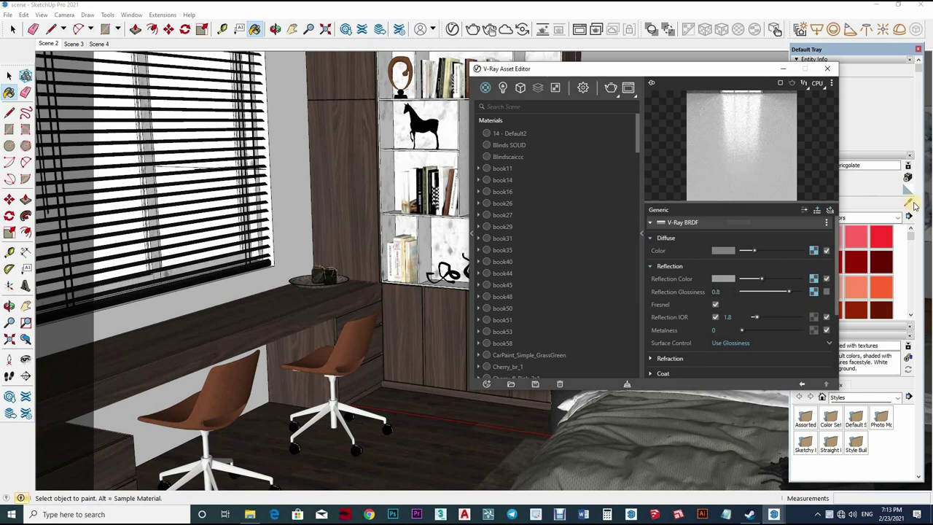
# Step: Sample the blinds and chair base, setting Material #118's reflection glossiness to 0.85
pyautogui.click(259, 259)
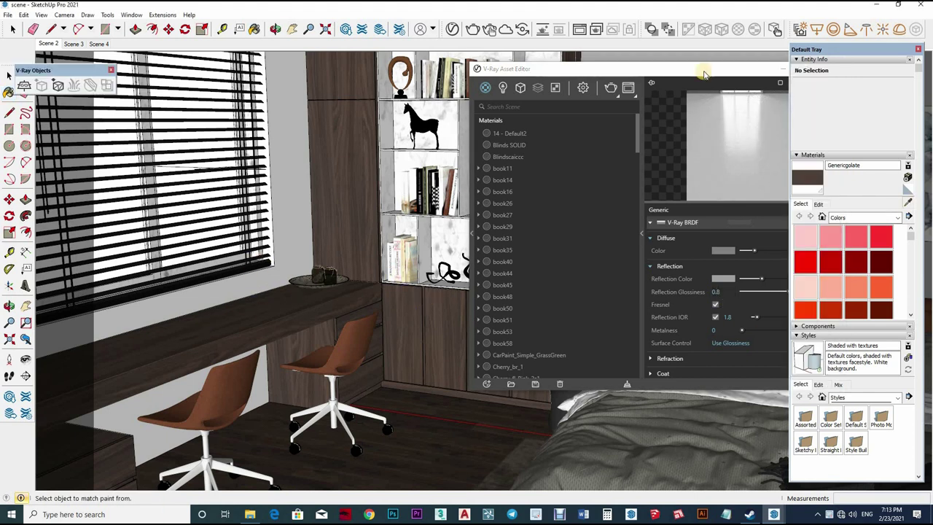
pyautogui.click(559, 254)
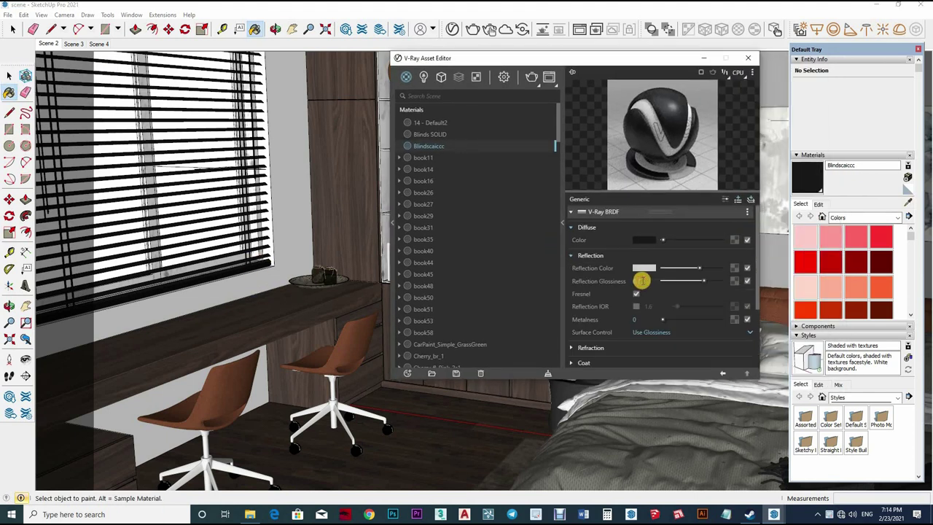
pyautogui.keyDown('alt'); pyautogui.click(352, 262); pyautogui.keyUp('alt')
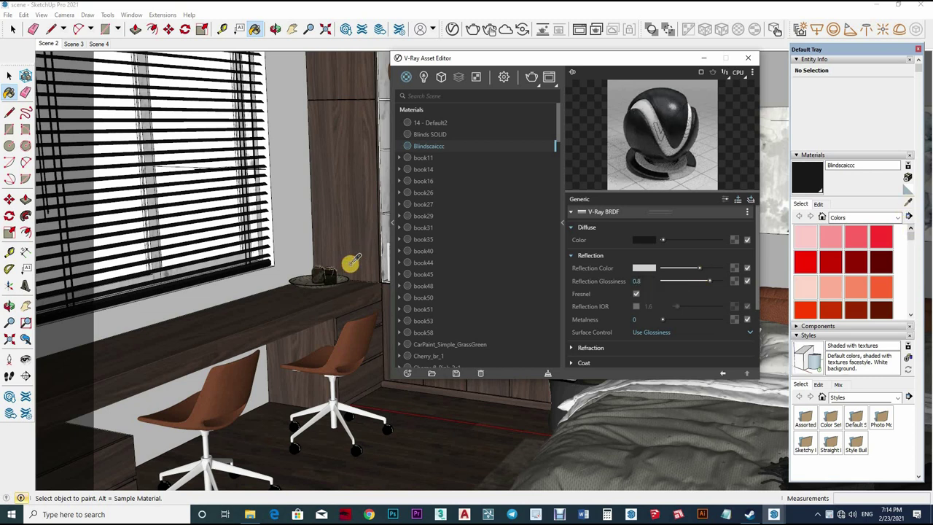
pyautogui.keyDown('alt'); pyautogui.click(630, 241); pyautogui.keyUp('alt')
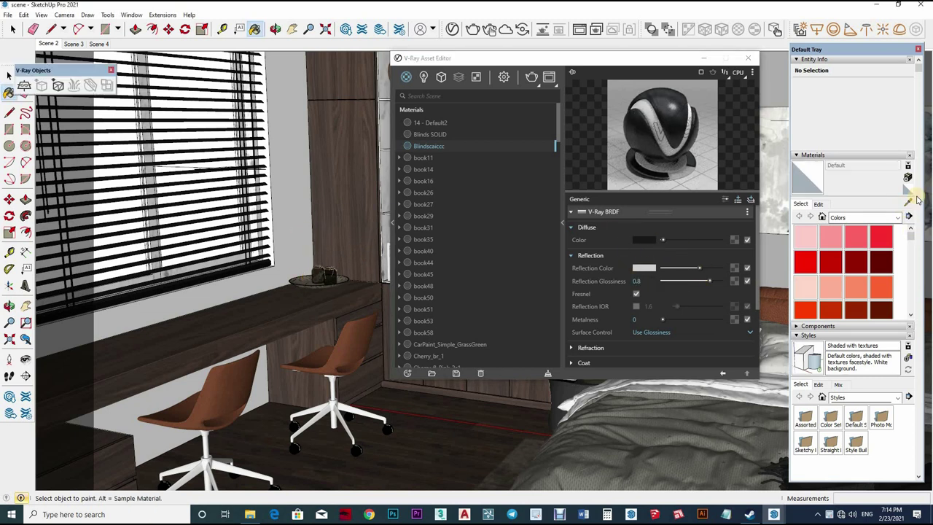
pyautogui.moveTo(245, 357)
pyautogui.mouseDown(button='middle')
pyautogui.moveTo(239, 379)
pyautogui.moveTo(319, 422)
pyautogui.moveTo(350, 387)
pyautogui.mouseUp(button='middle')
pyautogui.keyDown('alt'); pyautogui.click(349, 386); pyautogui.keyUp('alt')
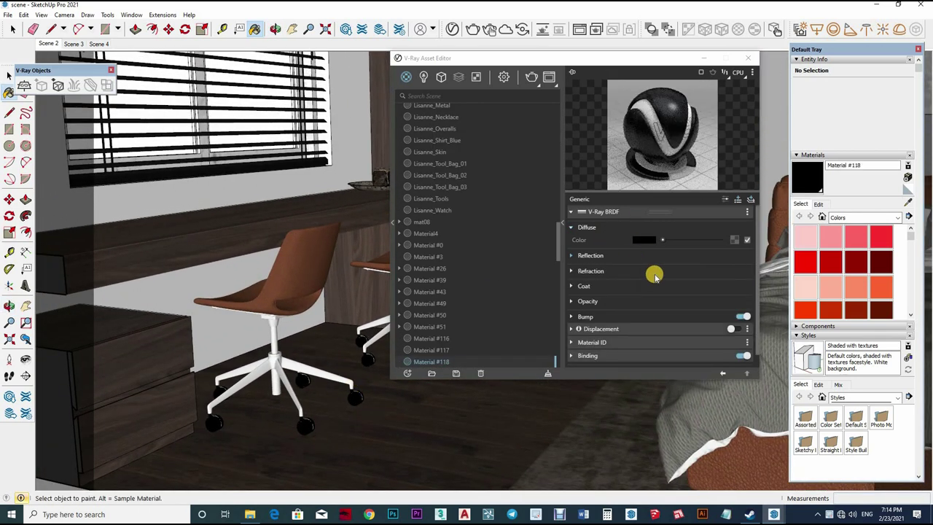
pyautogui.click(649, 279)
pyautogui.write('0.85')
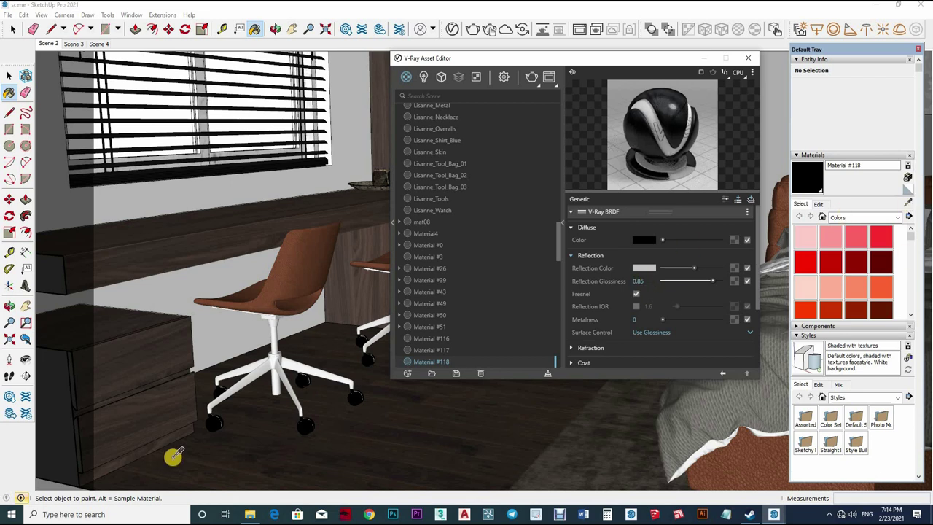
pyautogui.click(256, 377)
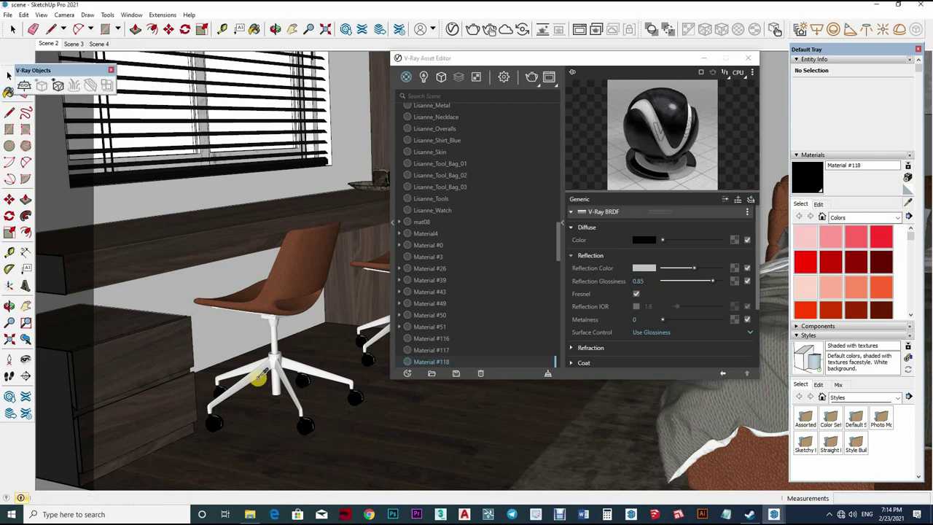
# Step: Set chrome Material #3's reflection glossiness to 0.95 and load the Genericdabo seat material
pyautogui.click(648, 285)
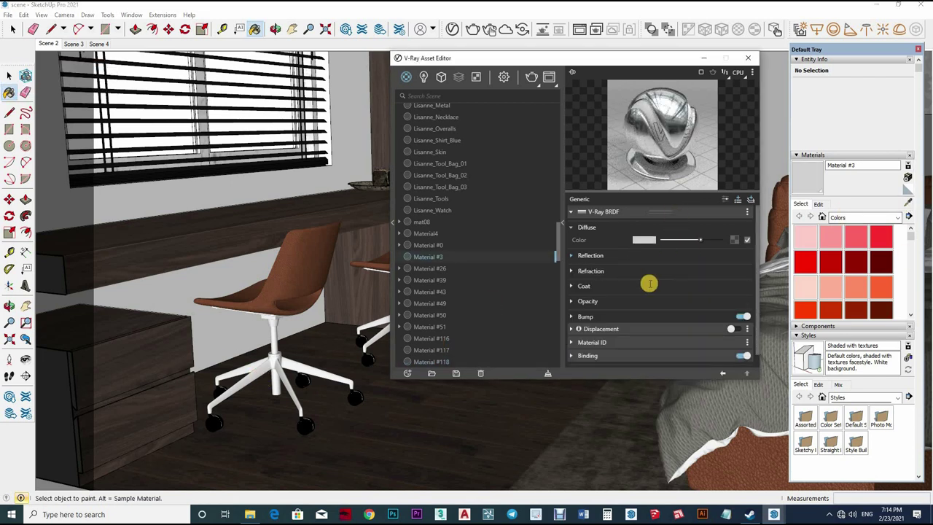
pyautogui.write('0.95')
pyautogui.press('Return')
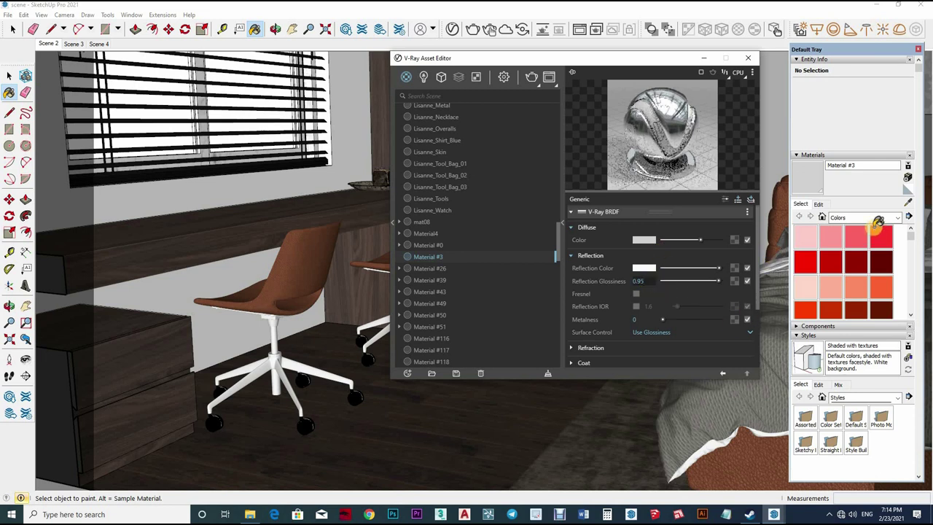
pyautogui.keyDown('alt'); pyautogui.click(261, 279); pyautogui.keyUp('alt')
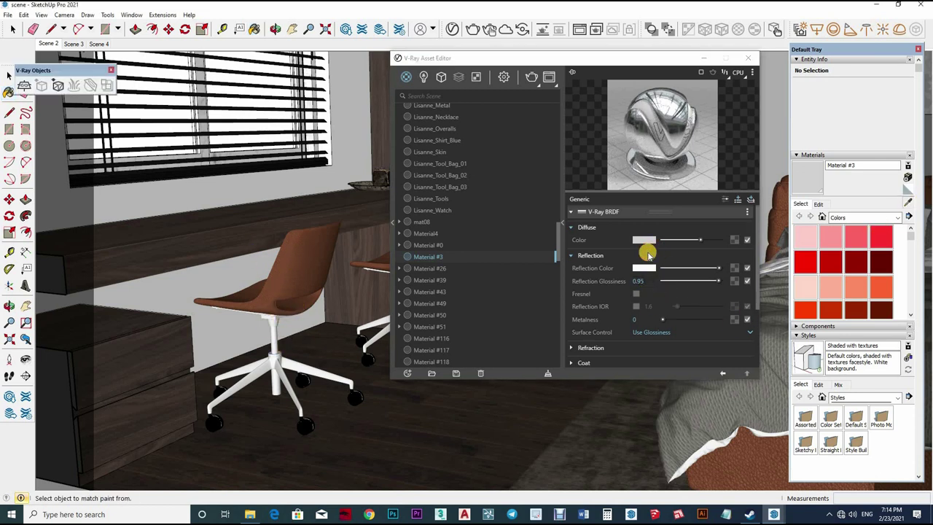
pyautogui.click(620, 260)
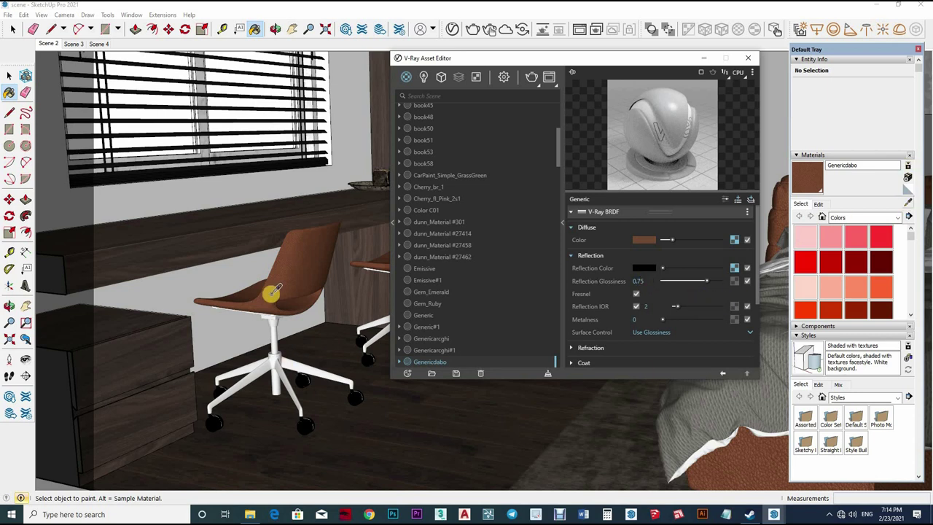
# Step: Orbit past the bookshelf to the nightstand while checking the material's refraction settings
pyautogui.moveTo(238, 307)
pyautogui.mouseDown(button='middle')
pyautogui.moveTo(290, 239)
pyautogui.moveTo(646, 201)
pyautogui.mouseUp(button='middle')
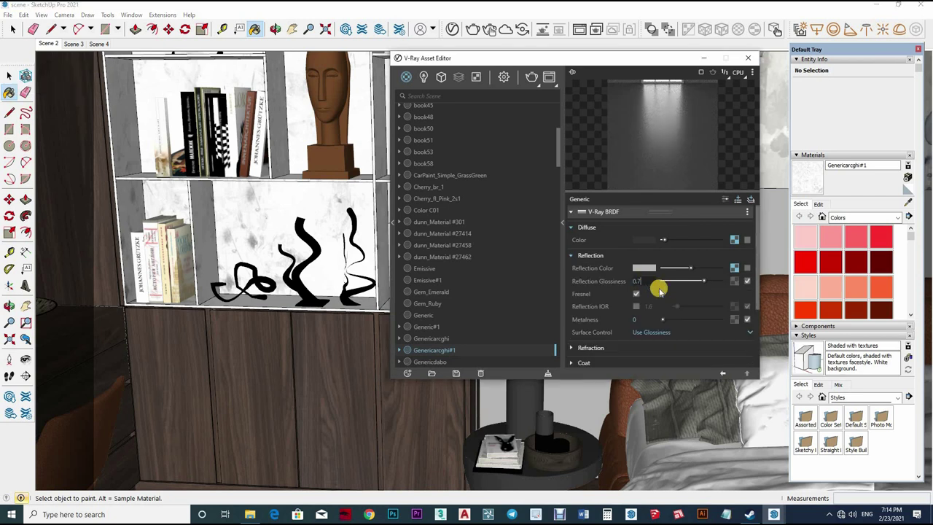
pyautogui.click(715, 347)
pyautogui.scroll(-2, 688, 330)
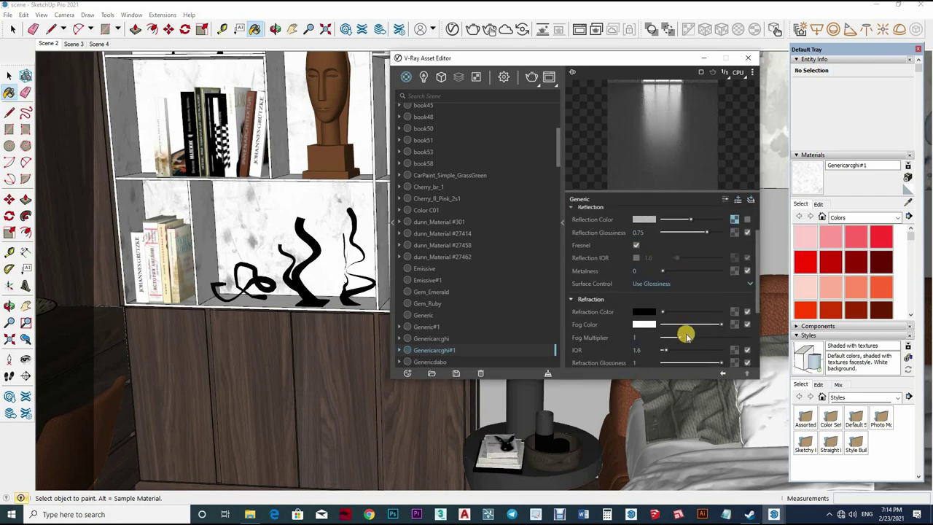
pyautogui.scroll(-2, 687, 332)
pyautogui.scroll(-2, 662, 312)
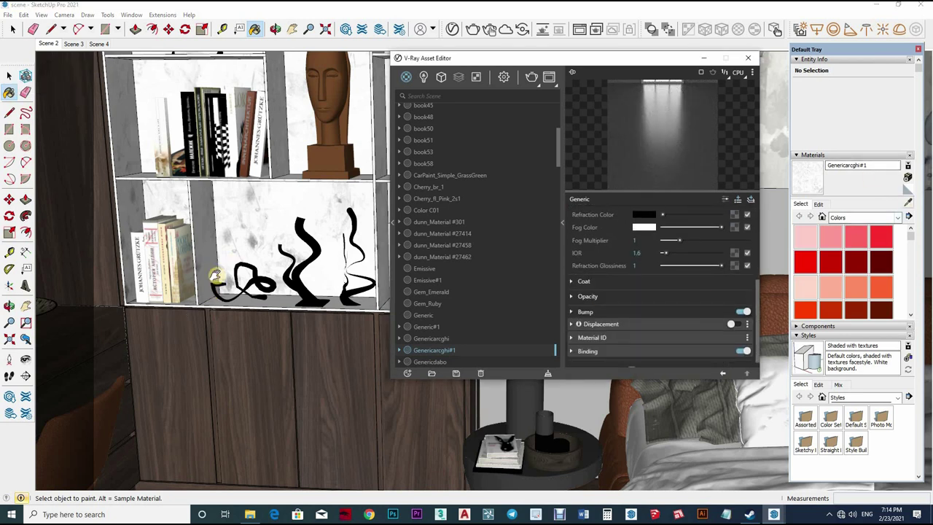
pyautogui.moveTo(250, 267); pyautogui.dragTo(238, 252, button='middle')
pyautogui.scroll(-1, 238, 252)
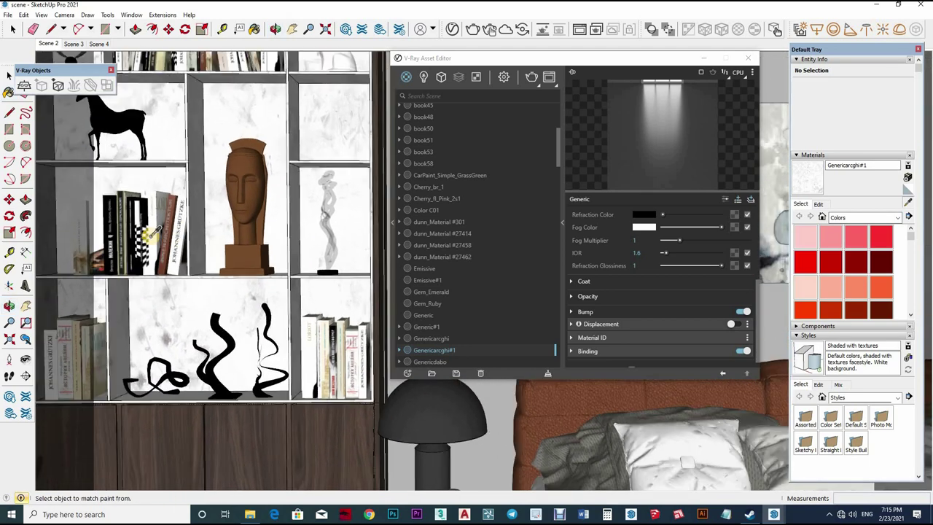
pyautogui.scroll(-2, 260, 235)
pyautogui.scroll(2, 308, 328)
pyautogui.scroll(1, 321, 350)
pyautogui.scroll(-2, 328, 366)
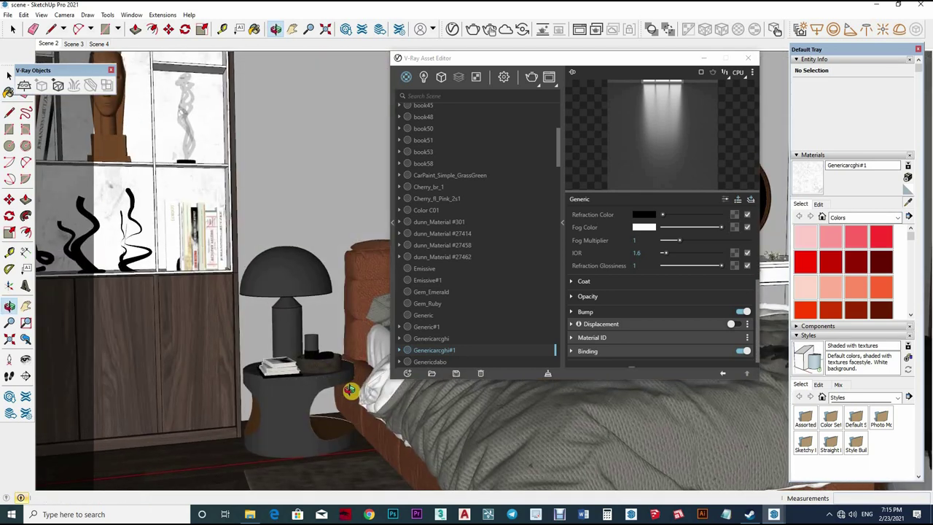
pyautogui.moveTo(354, 387)
pyautogui.mouseDown(button='middle')
pyautogui.moveTo(313, 306)
pyautogui.moveTo(302, 364)
pyautogui.mouseUp(button='middle')
pyautogui.scroll(2, 302, 365)
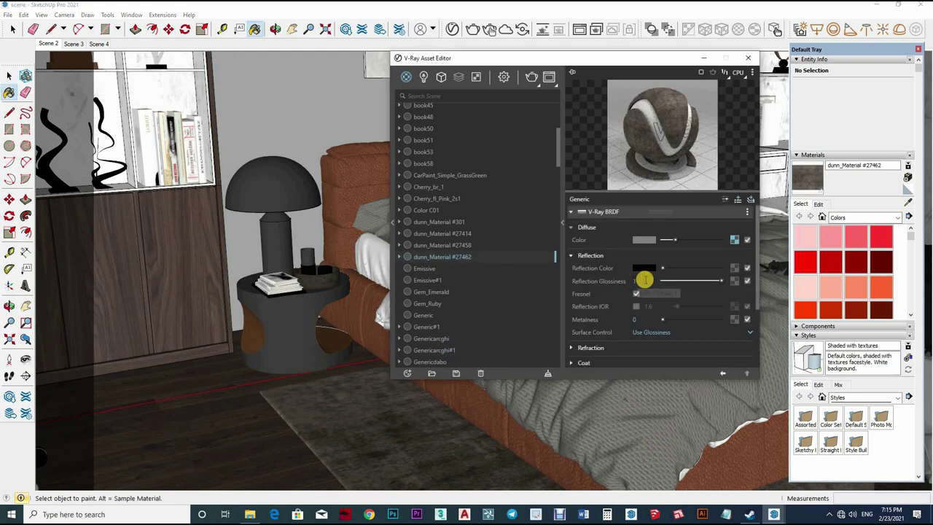
# Step: Set dunn_Material #27462's reflection glossiness to 0.9 and sample the nightstand's Genericinoxx
pyautogui.doubleClick(645, 282)
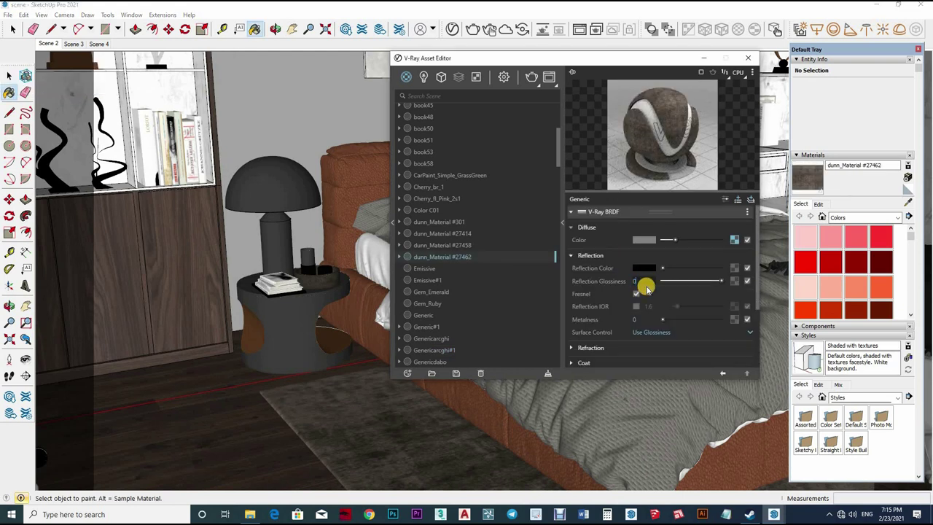
pyautogui.write('.9')
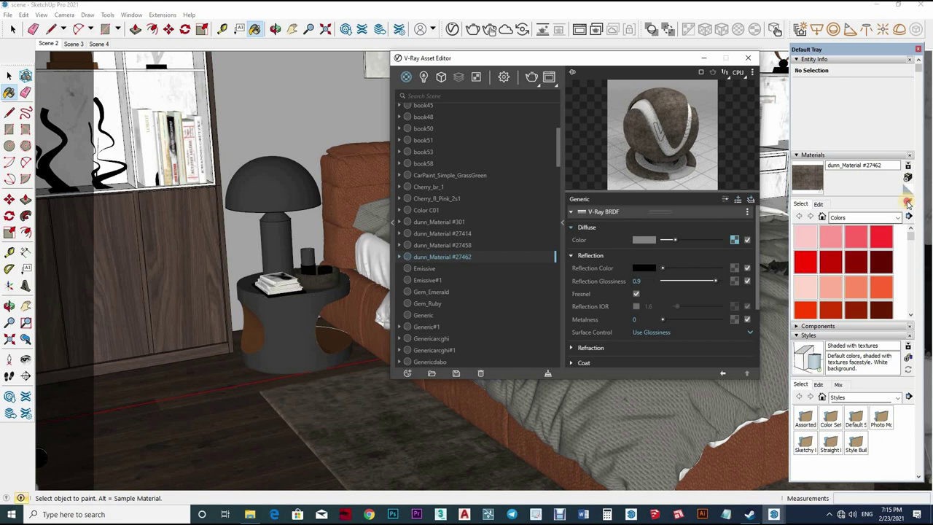
pyautogui.click(295, 302)
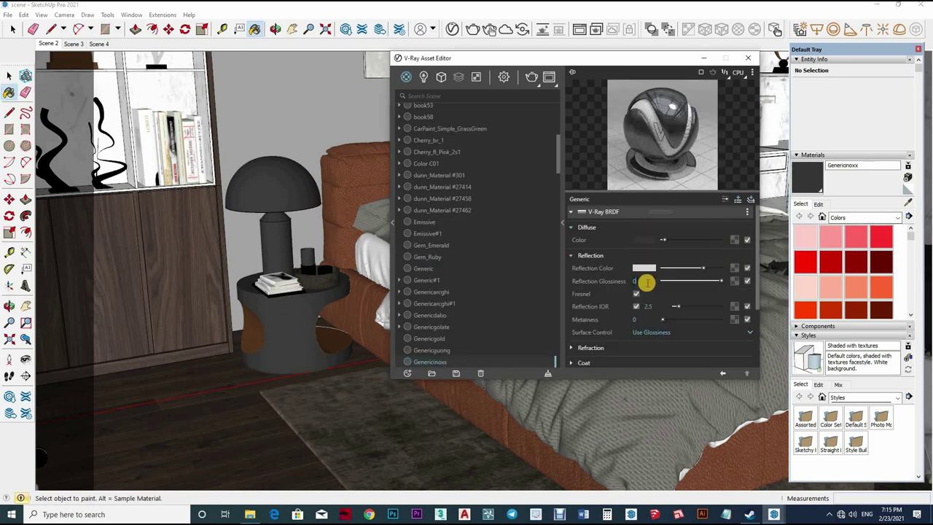
pyautogui.click(332, 326)
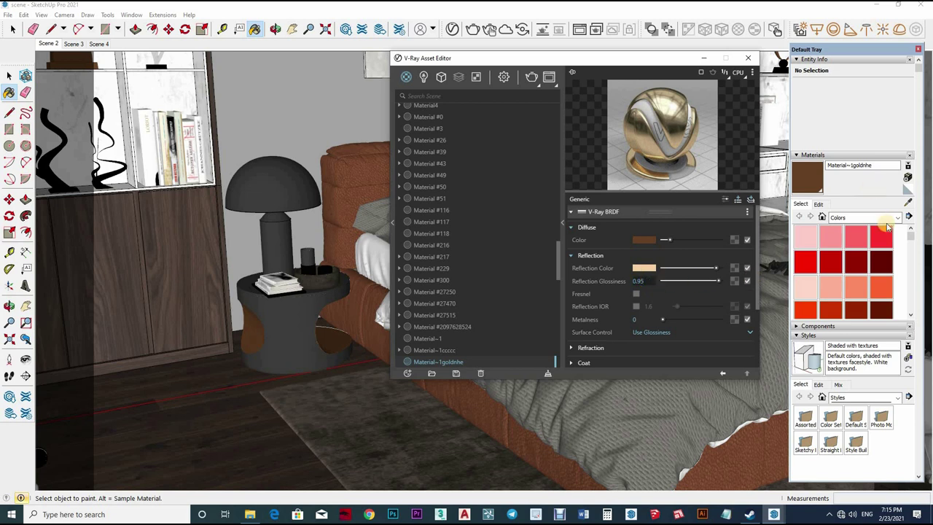
pyautogui.moveTo(296, 248); pyautogui.dragTo(639, 192, button='middle')
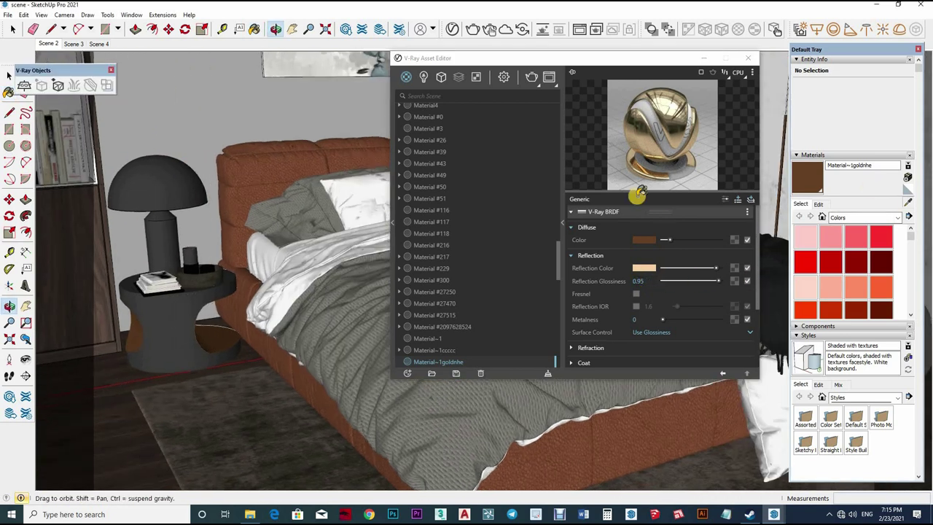
# Step: Sample the bed's Material #27470, then orbit to bring the wall painting into view
pyautogui.press('b')
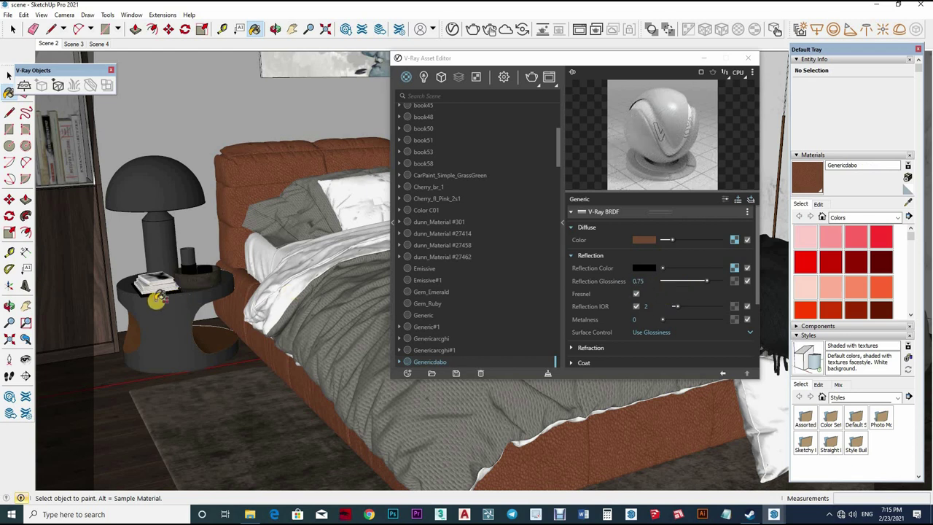
pyautogui.scroll(2, 320, 306)
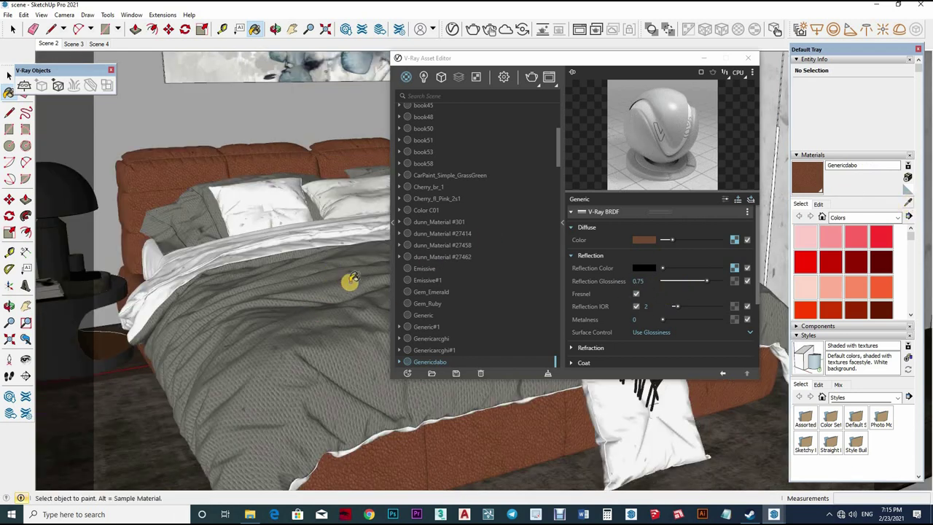
pyautogui.keyDown('alt'); pyautogui.click(350, 281); pyautogui.keyUp('alt')
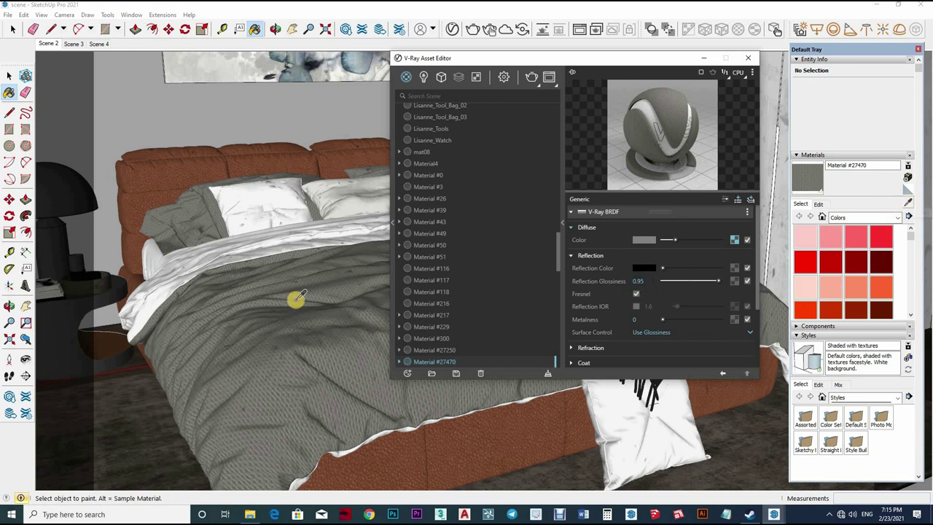
pyautogui.click(209, 245)
pyautogui.moveTo(221, 274); pyautogui.dragTo(308, 273, button='middle')
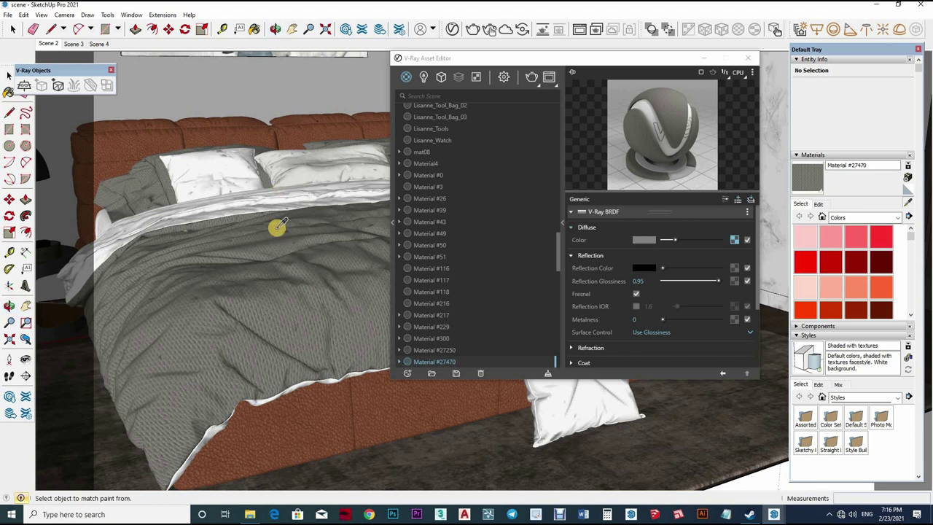
pyautogui.moveTo(271, 225); pyautogui.dragTo(270, 312, button='middle')
pyautogui.moveTo(248, 252); pyautogui.dragTo(240, 281, button='middle')
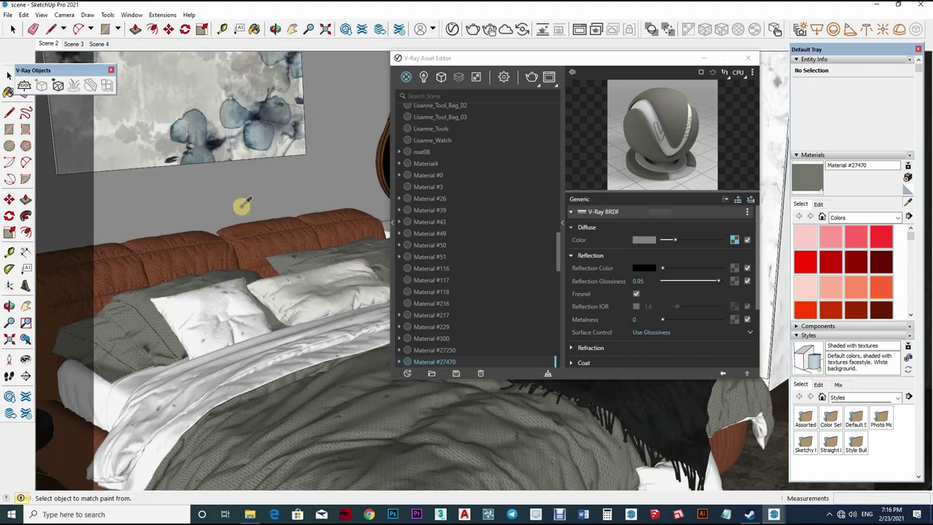
pyautogui.scroll(2, 240, 204)
# Step: Give the painting's Generic#1 material a reflection glossiness of 0.95
pyautogui.click(231, 165)
pyautogui.click(611, 257)
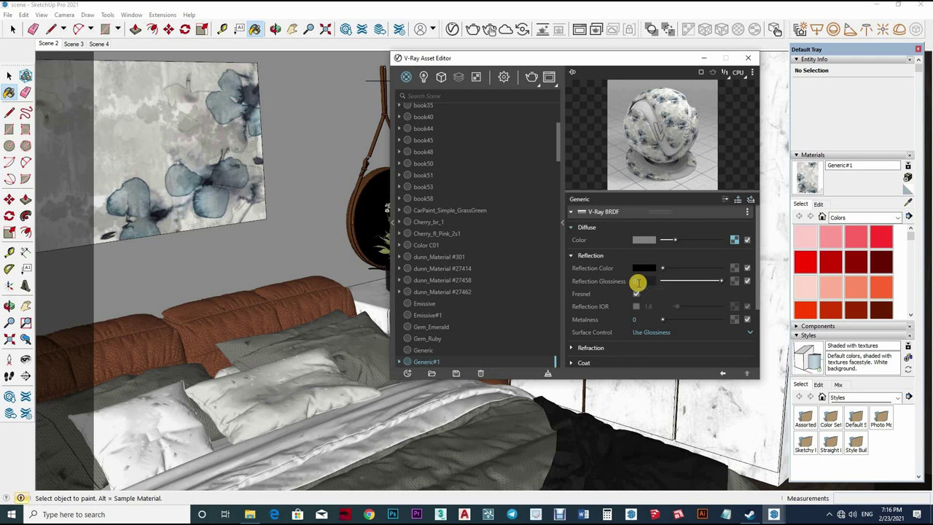
pyautogui.click(642, 283)
pyautogui.moveTo(643, 282); pyautogui.dragTo(662, 285)
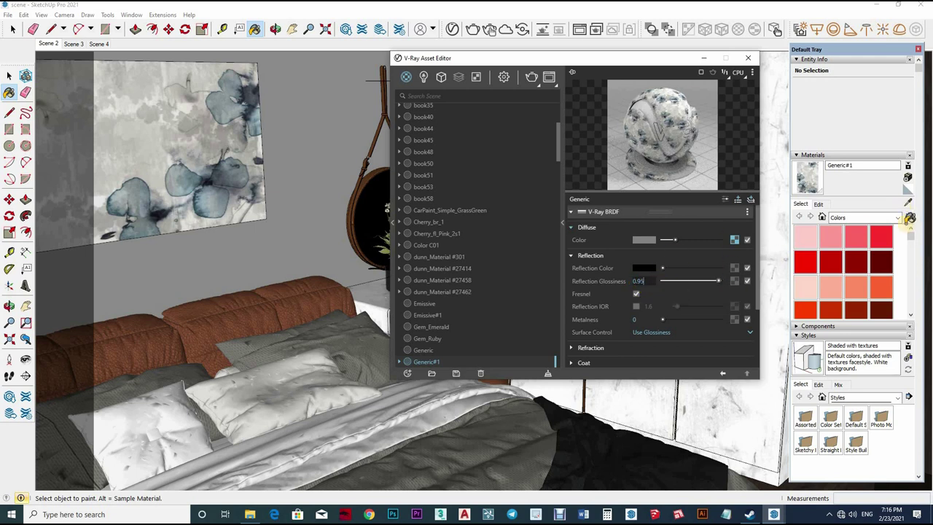
pyautogui.press('Return')
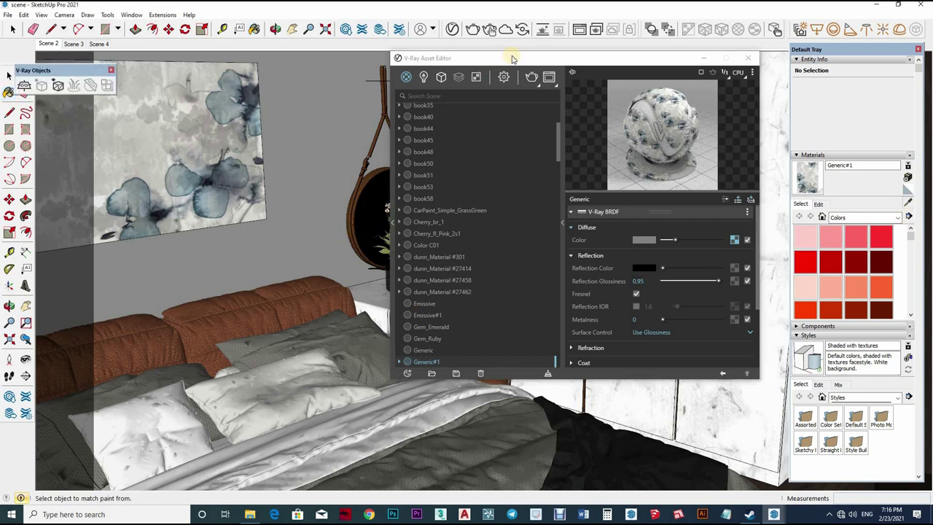
# Step: Load the mirror's chrome material and inspect its refraction settings
pyautogui.moveTo(585, 55); pyautogui.dragTo(655, 38)
pyautogui.keyDown('alt'); pyautogui.click(435, 213); pyautogui.keyUp('alt')
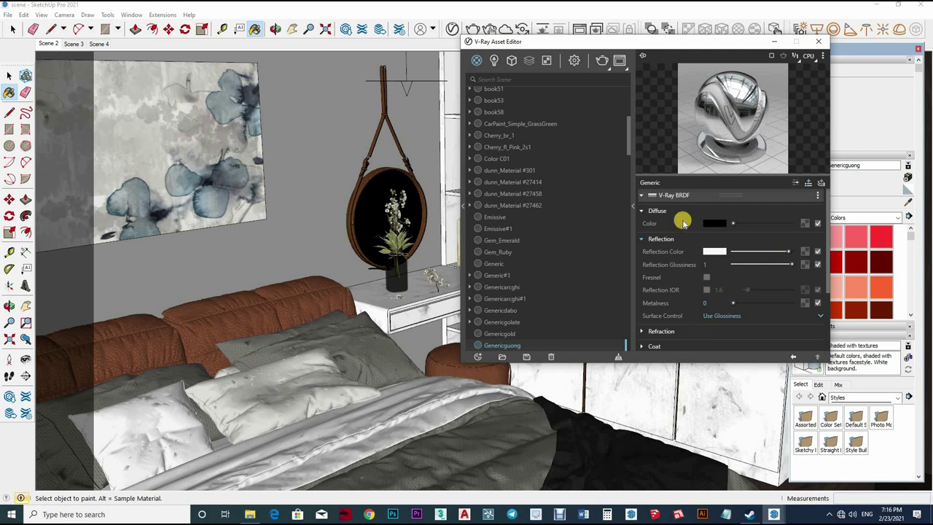
pyautogui.click(736, 329)
pyautogui.scroll(-2, 743, 306)
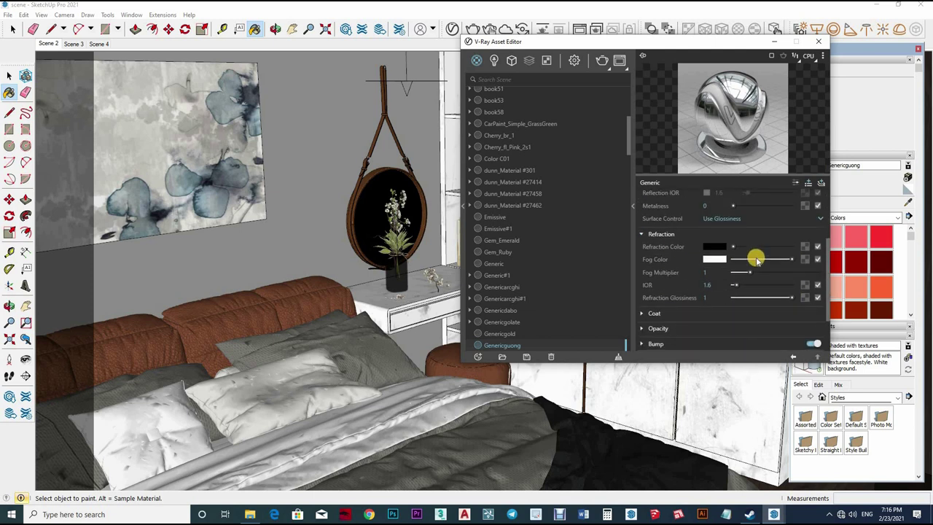
pyautogui.scroll(1, 753, 255)
pyautogui.scroll(1, 749, 273)
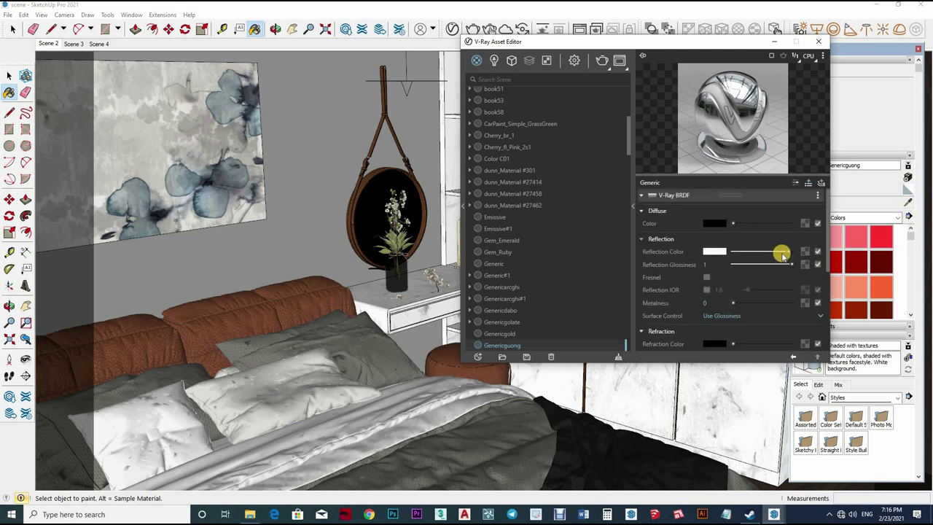
# Step: Inspect the leather gubi_leath and the ottoman's Genericdabo reflection settings
pyautogui.keyDown('alt'); pyautogui.click(359, 185); pyautogui.keyUp('alt')
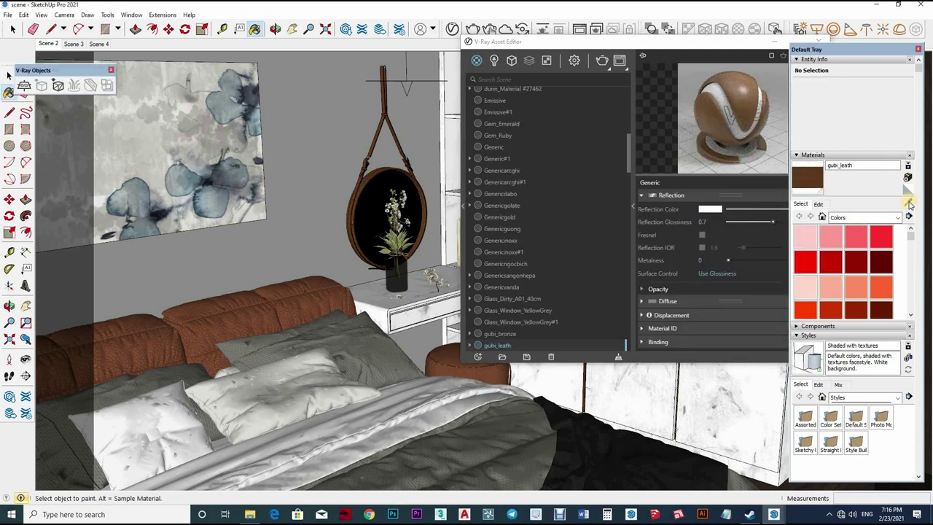
pyautogui.keyDown('alt'); pyautogui.click(426, 306); pyautogui.keyUp('alt')
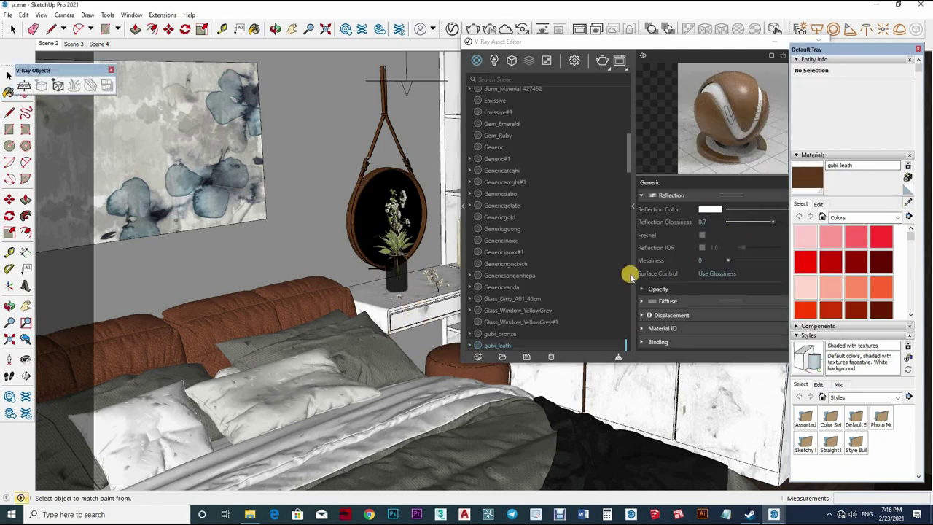
pyautogui.click(760, 243)
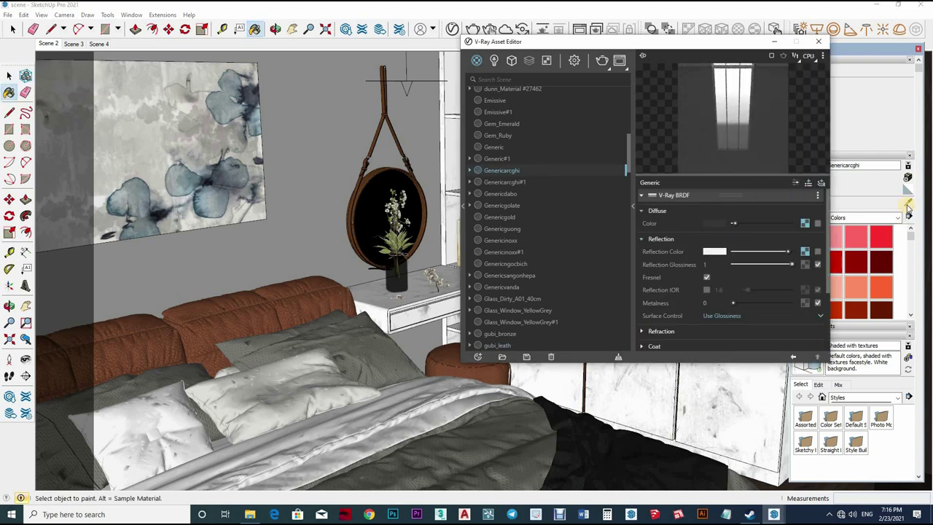
pyautogui.keyDown('alt'); pyautogui.click(440, 360); pyautogui.keyUp('alt')
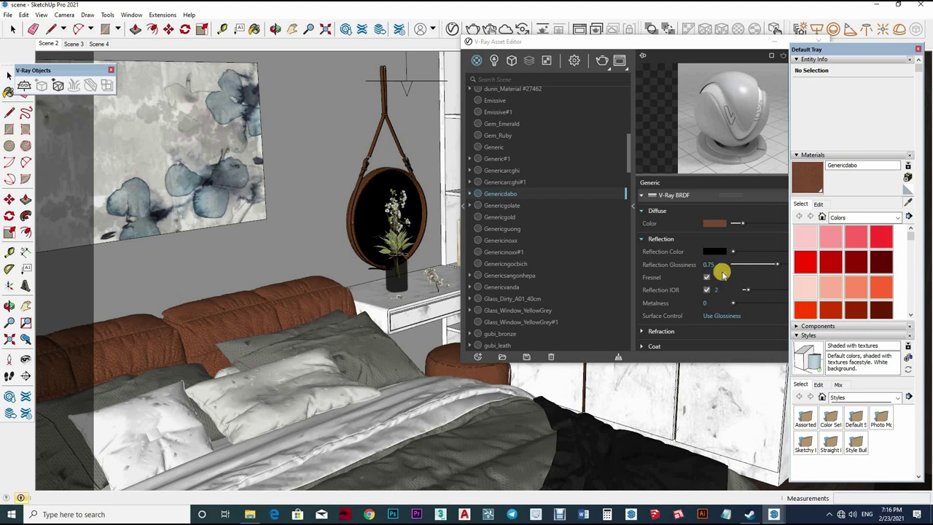
pyautogui.scroll(-3, 719, 270)
# Step: Inspect the wardrobe's marble Genericarcghi material up close, then return to the Scene 2 view
pyautogui.moveTo(204, 343); pyautogui.dragTo(408, 337, button='middle')
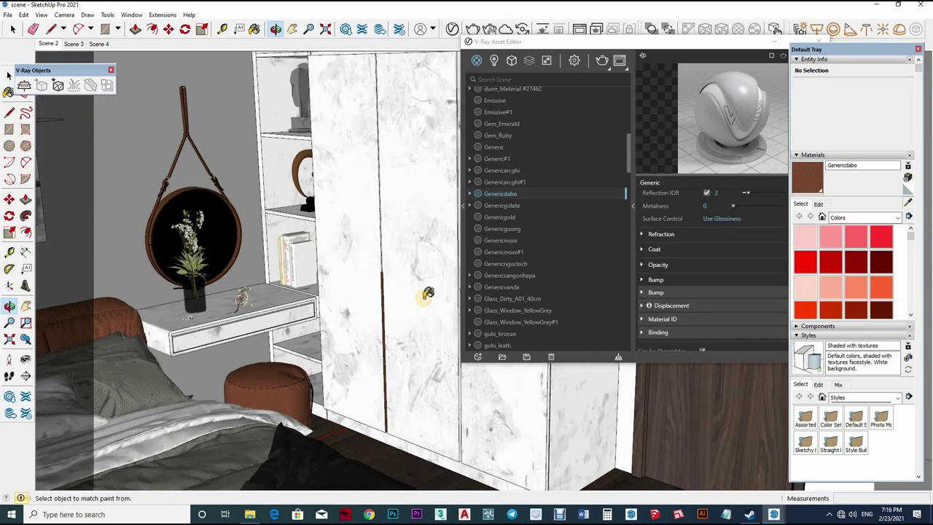
pyautogui.keyDown('alt'); pyautogui.click(374, 285); pyautogui.keyUp('alt')
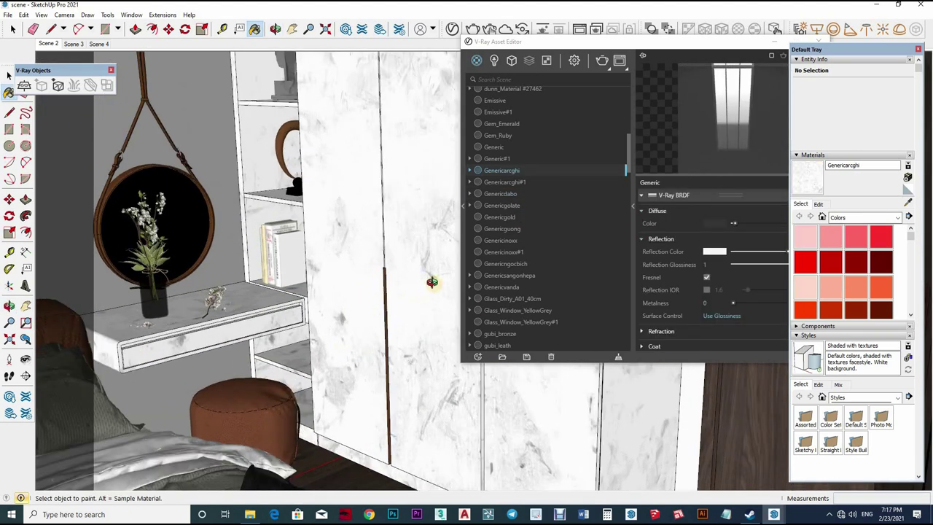
pyautogui.scroll(3, 427, 277)
pyautogui.moveTo(443, 272)
pyautogui.mouseDown(button='middle')
pyautogui.moveTo(542, 267)
pyautogui.moveTo(417, 314)
pyautogui.mouseUp(button='middle')
pyautogui.scroll(-3, 418, 314)
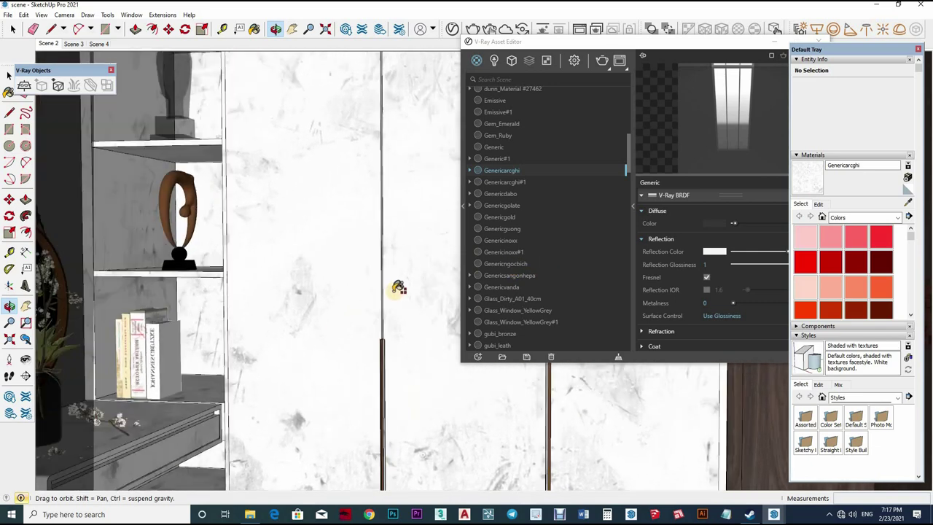
pyautogui.scroll(-2, 395, 285)
pyautogui.moveTo(333, 260)
pyautogui.mouseDown(button='middle')
pyautogui.moveTo(309, 277)
pyautogui.moveTo(292, 214)
pyautogui.mouseUp(button='middle')
pyautogui.click(909, 205)
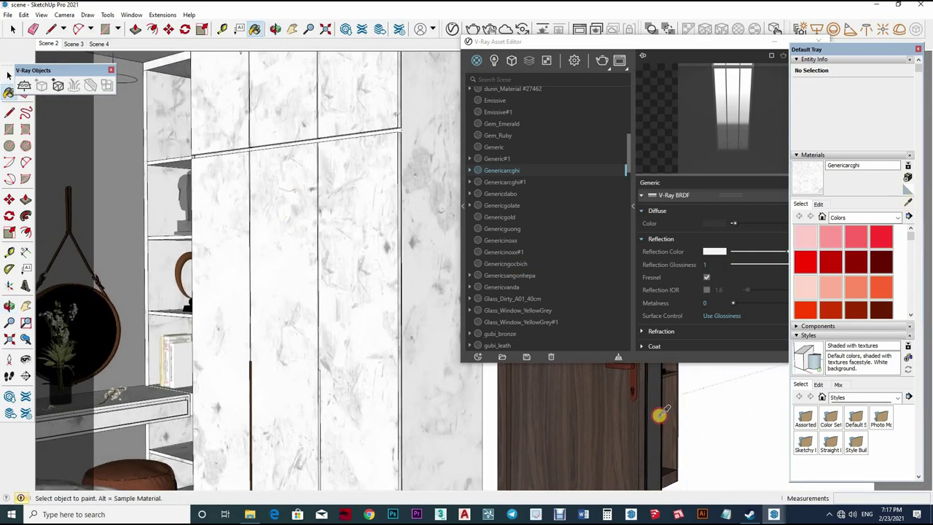
pyautogui.moveTo(314, 291)
pyautogui.mouseDown(button='middle')
pyautogui.moveTo(416, 264)
pyautogui.moveTo(553, 277)
pyautogui.mouseUp(button='middle')
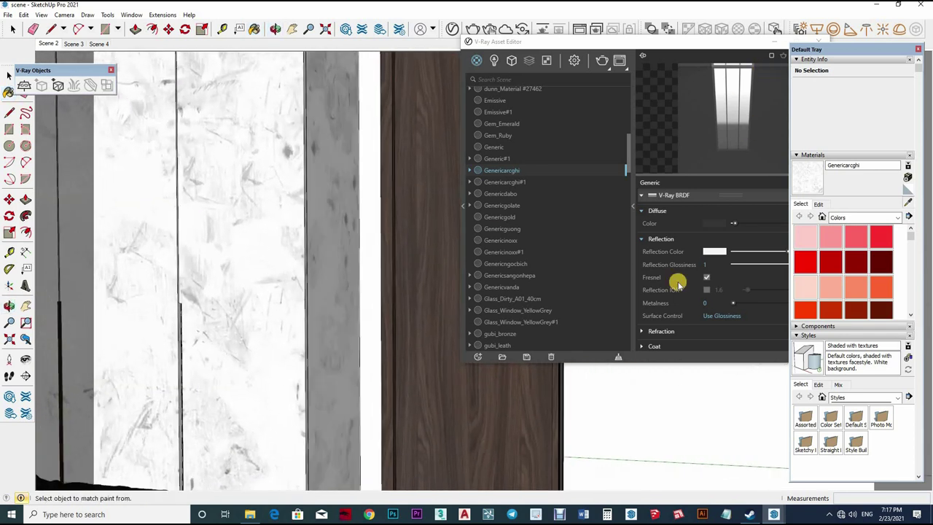
pyautogui.click(51, 44)
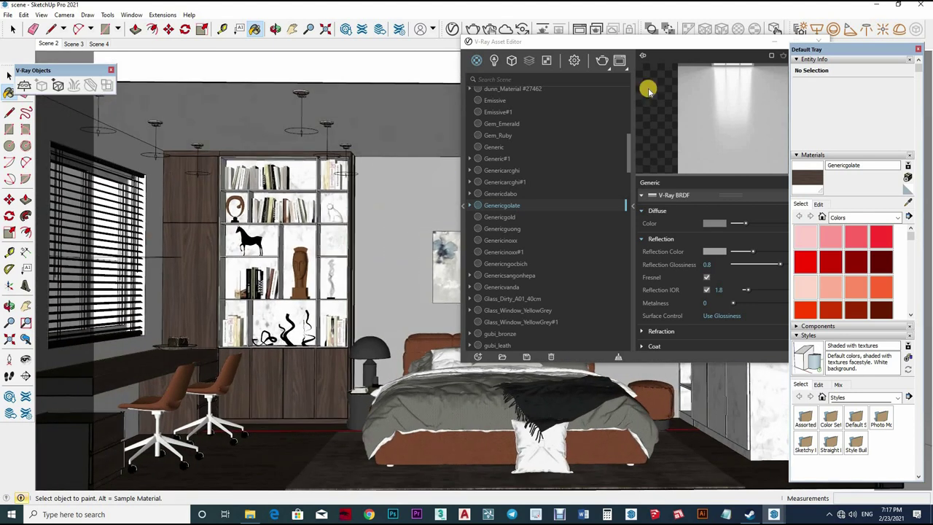
pyautogui.moveTo(524, 42); pyautogui.dragTo(296, 40)
# Step: Set the render camera's Exposure Value to 9.5
pyautogui.click(346, 60)
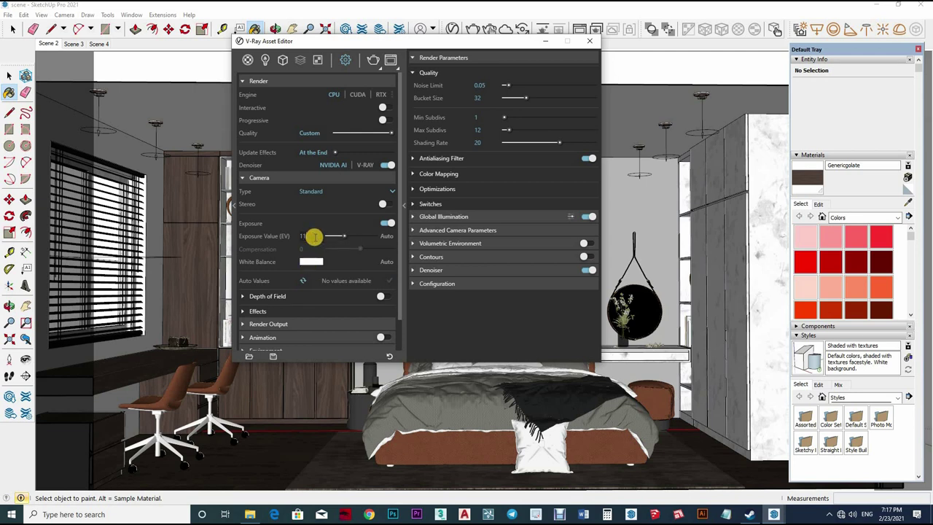
pyautogui.write('9.5')
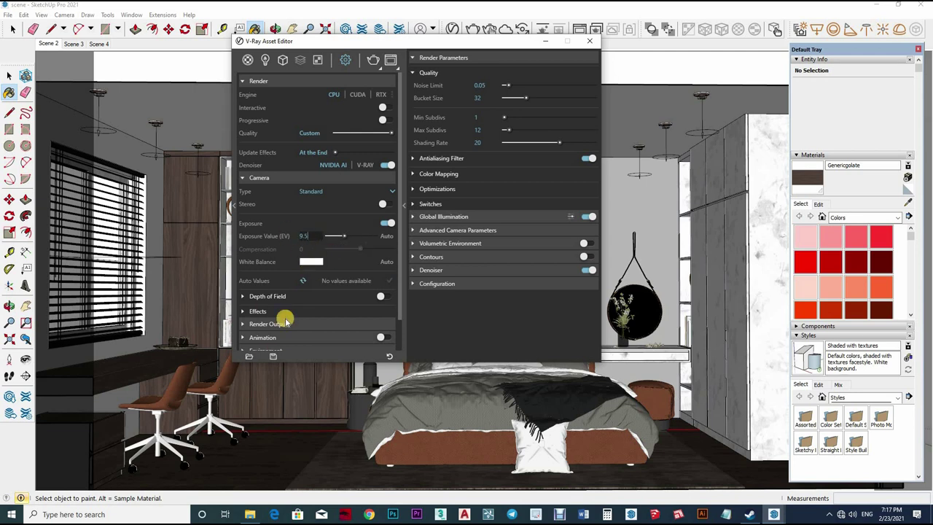
pyautogui.click(311, 298)
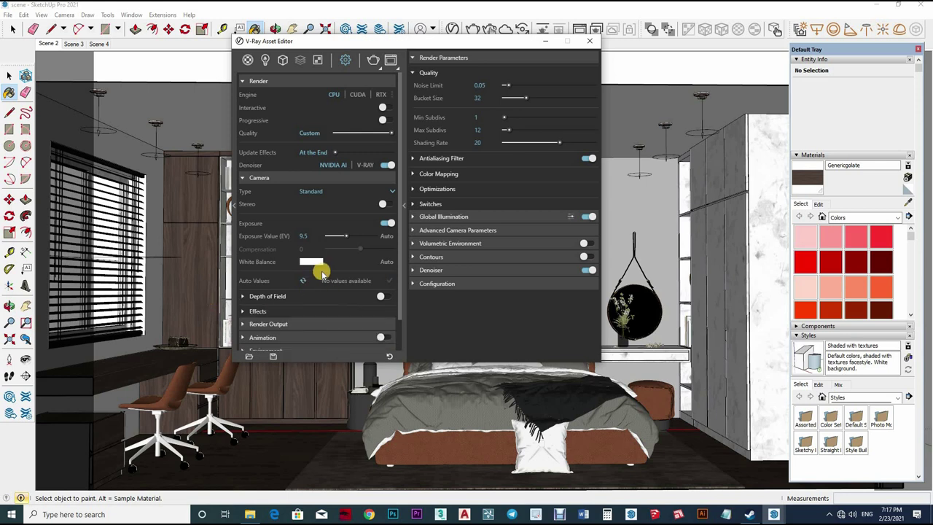
# Step: Set the output image width to 1200 (1200 × 675) and expand Animation and Environment
pyautogui.click(320, 323)
pyautogui.scroll(-3, 343, 277)
pyautogui.click(334, 244)
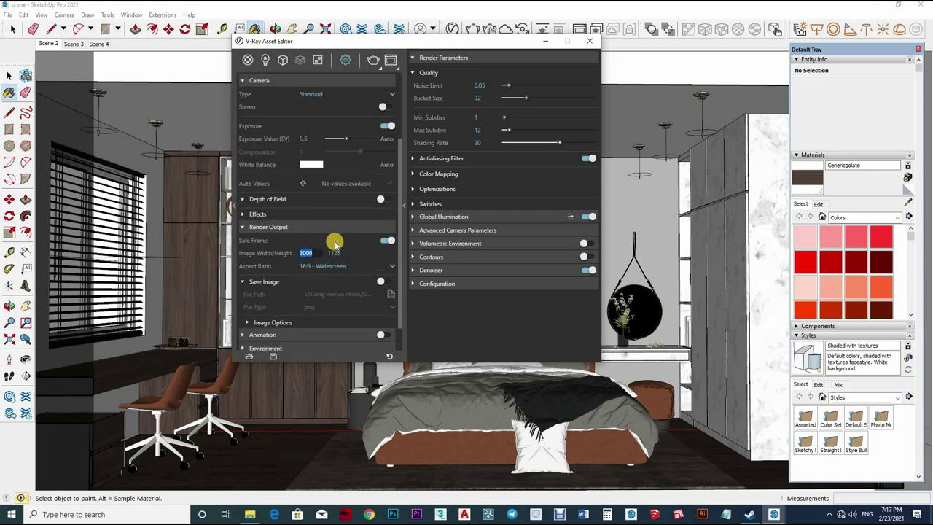
pyautogui.write('1200')
pyautogui.click(324, 332)
pyautogui.scroll(-2, 337, 324)
pyautogui.click(327, 316)
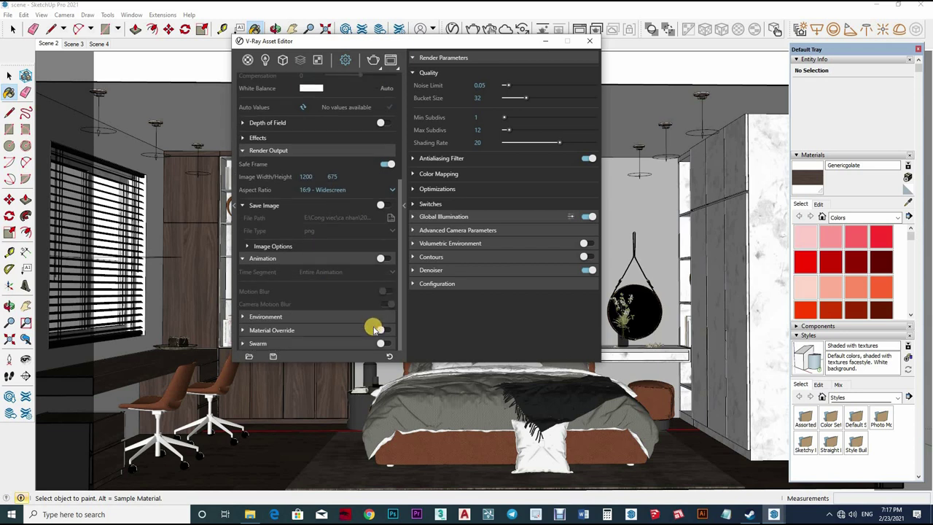
pyautogui.click(370, 327)
pyautogui.scroll(-2, 368, 275)
pyautogui.scroll(4, 364, 218)
pyautogui.scroll(4, 365, 219)
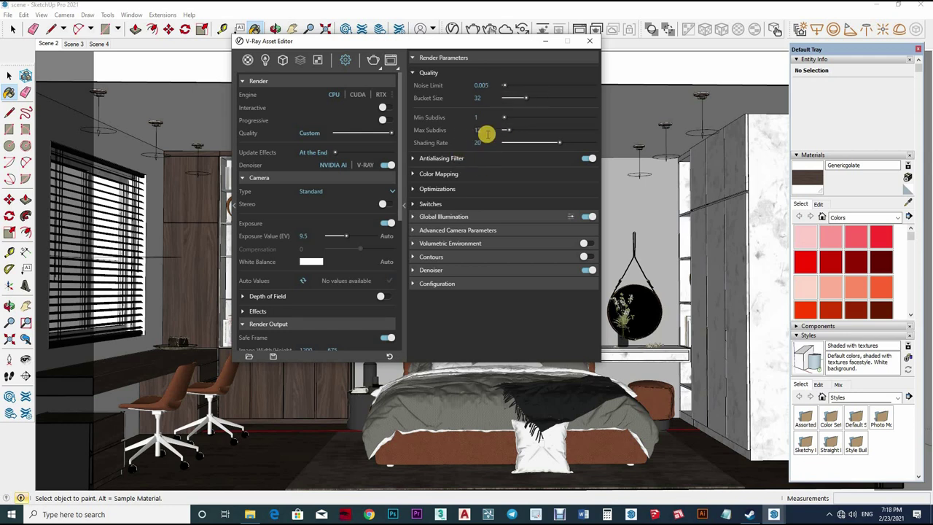
pyautogui.moveTo(477, 130)
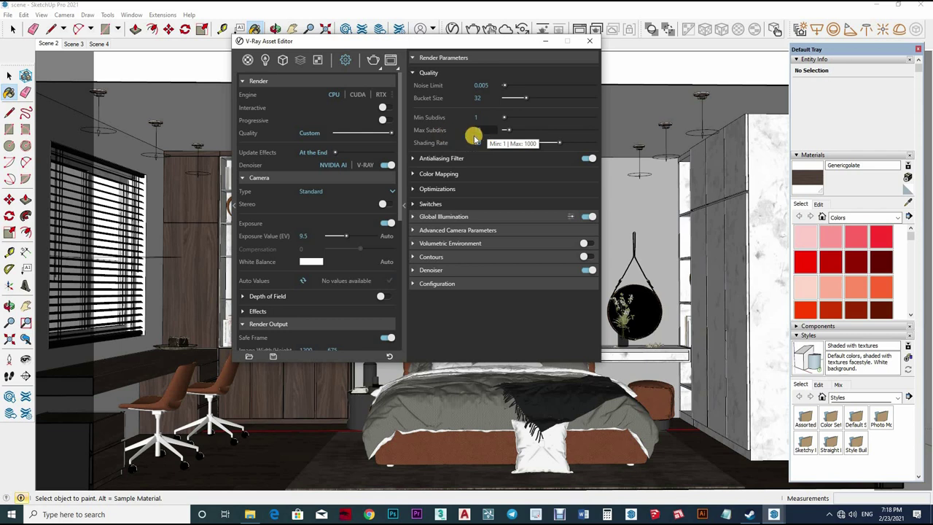
# Step: Set Max Subdivs to 24
pyautogui.doubleClick(481, 130)
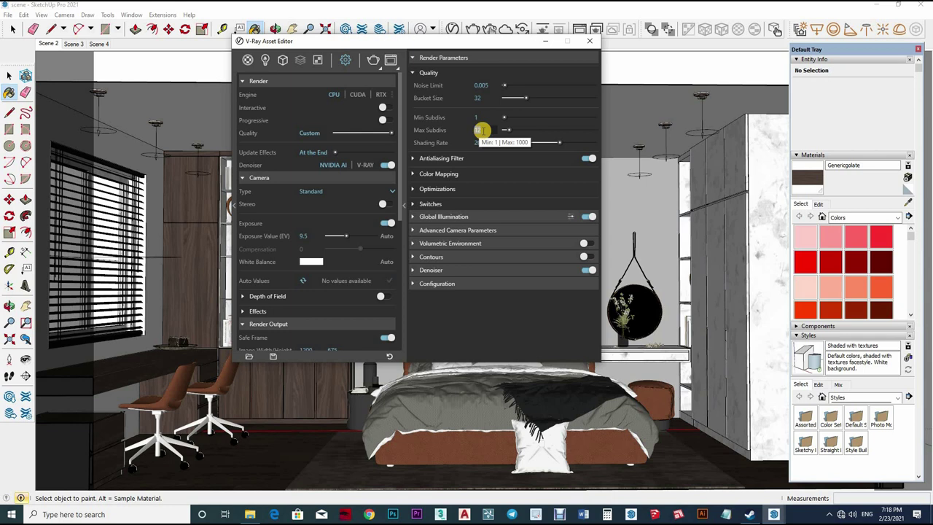
pyautogui.write('24')
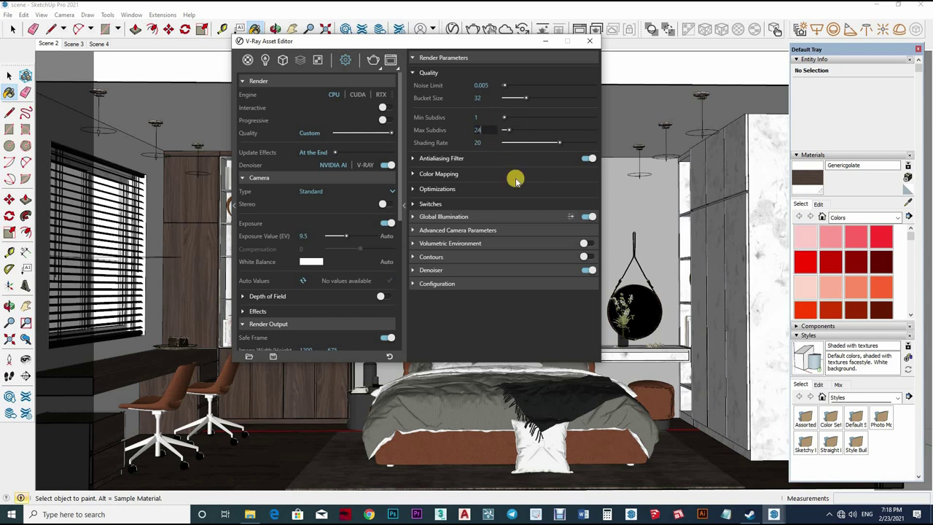
pyautogui.click(498, 160)
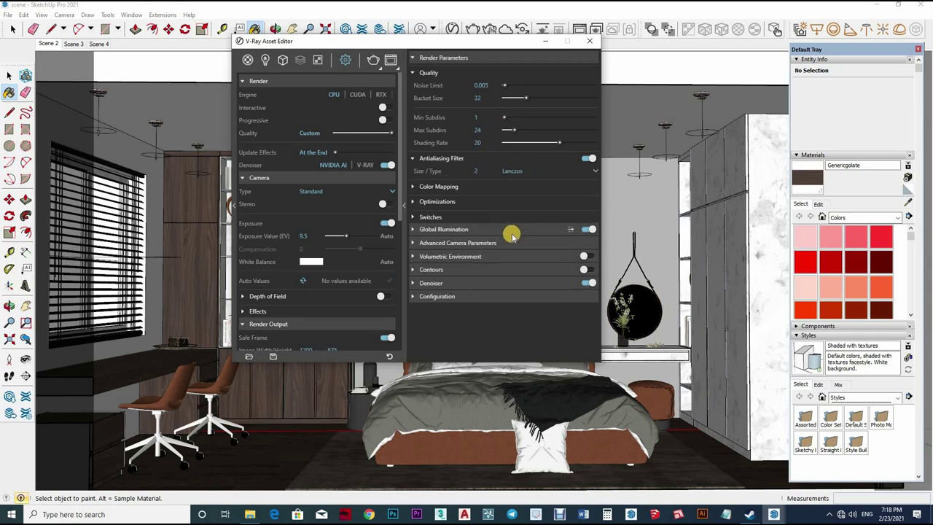
# Step: Set irradiance map Subdivs 80, Interpolation 50, Min Rate -3 and Max Rate 0
pyautogui.click(517, 228)
pyautogui.scroll(-2, 488, 261)
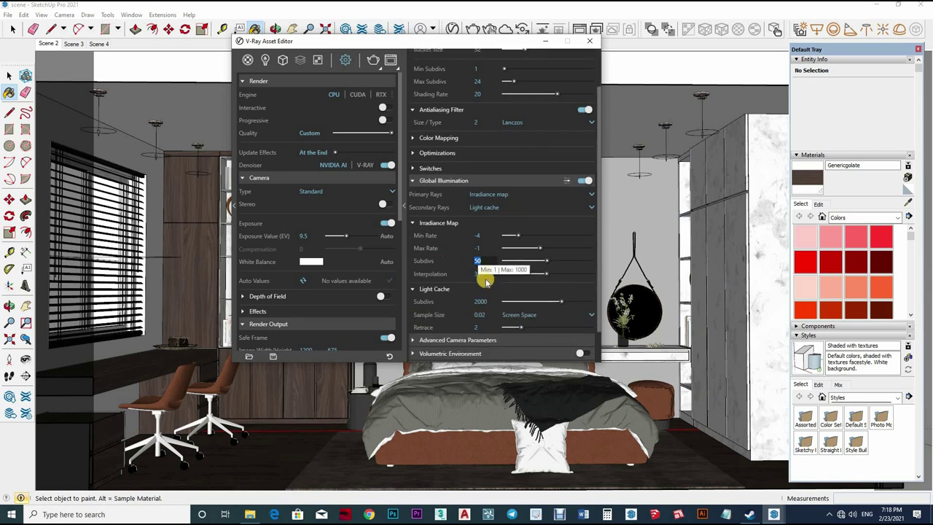
pyautogui.write('8050')
pyautogui.press('Return')
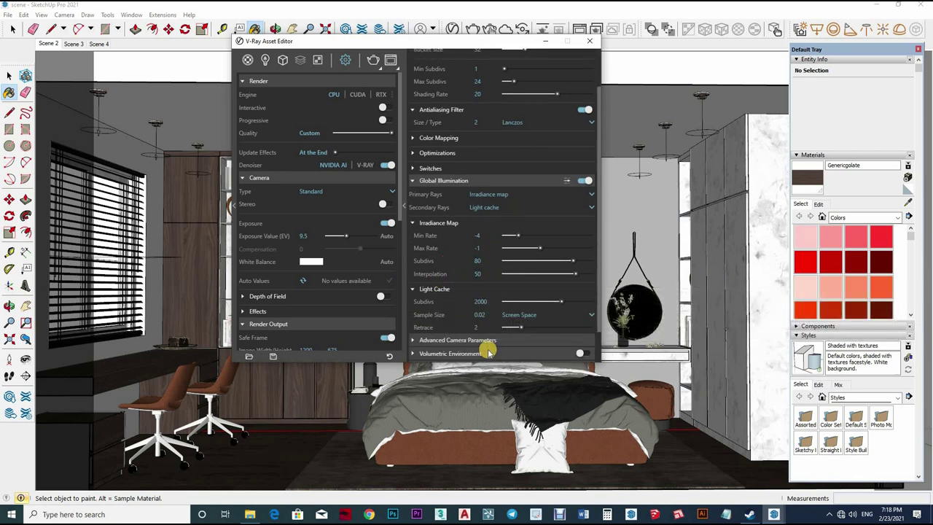
pyautogui.click(485, 233)
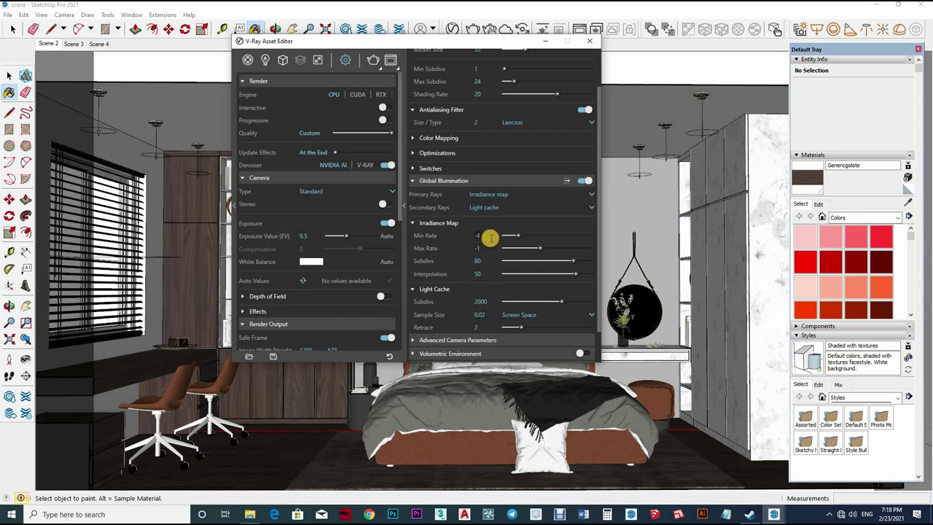
pyautogui.write('-3')
pyautogui.press('Return')
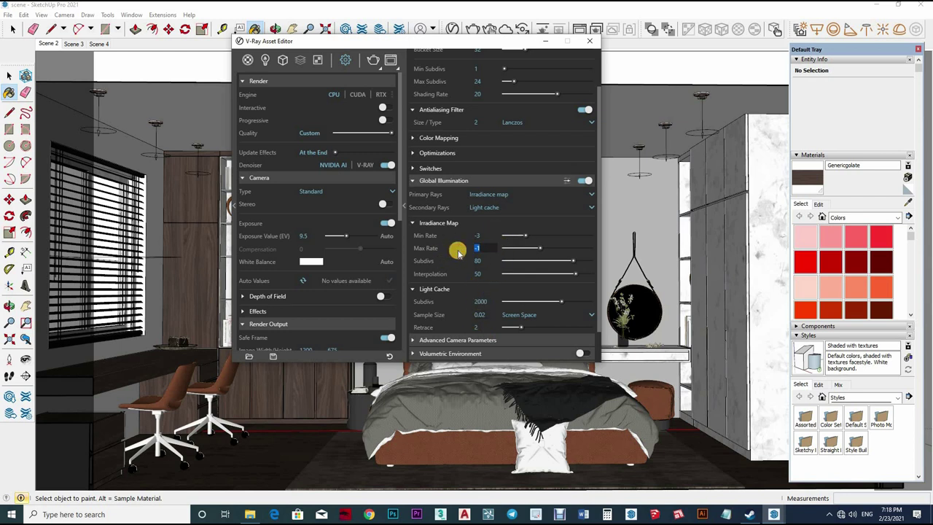
pyautogui.write('0')
pyautogui.press('Return')
pyautogui.scroll(-1, 483, 285)
pyautogui.write('0.03')
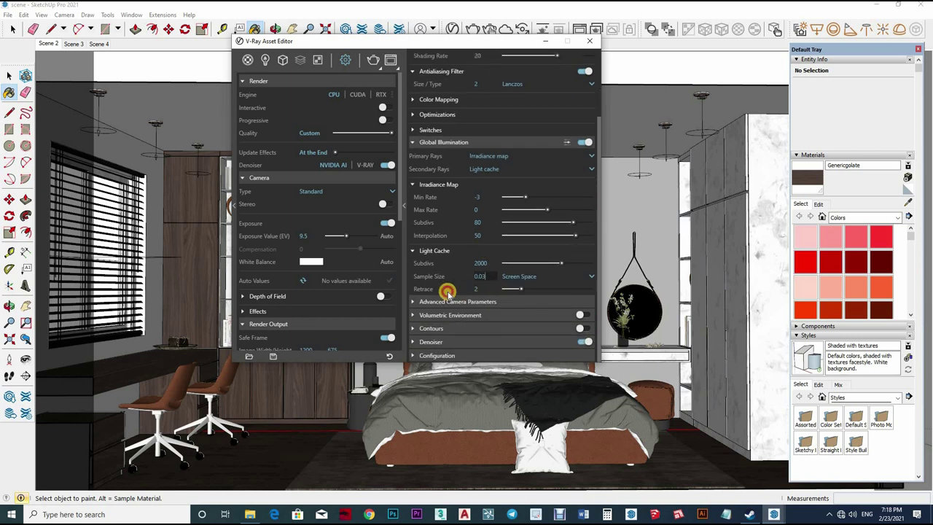
pyautogui.scroll(-1, 487, 289)
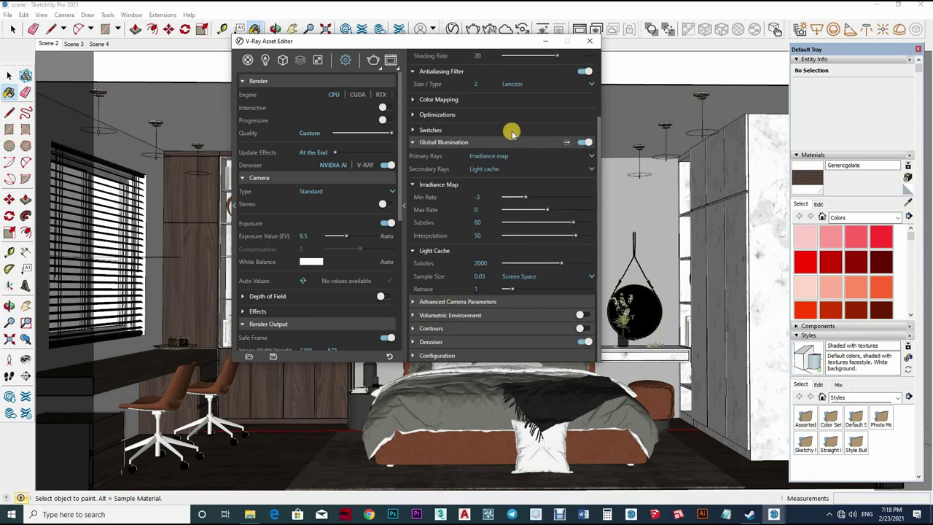
pyautogui.scroll(2, 513, 134)
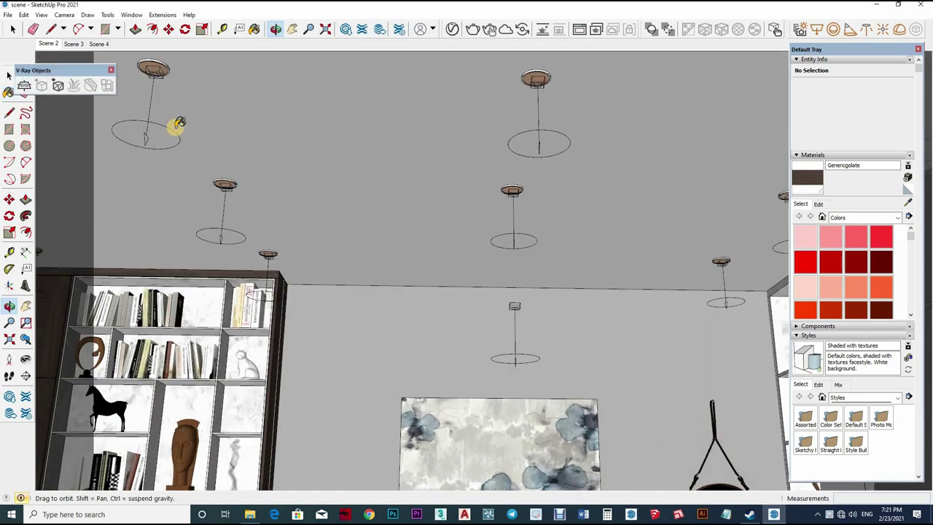
# Step: Lower the pendant lamp's Emissive#1 intensity from 80 to 50
pyautogui.press('space')
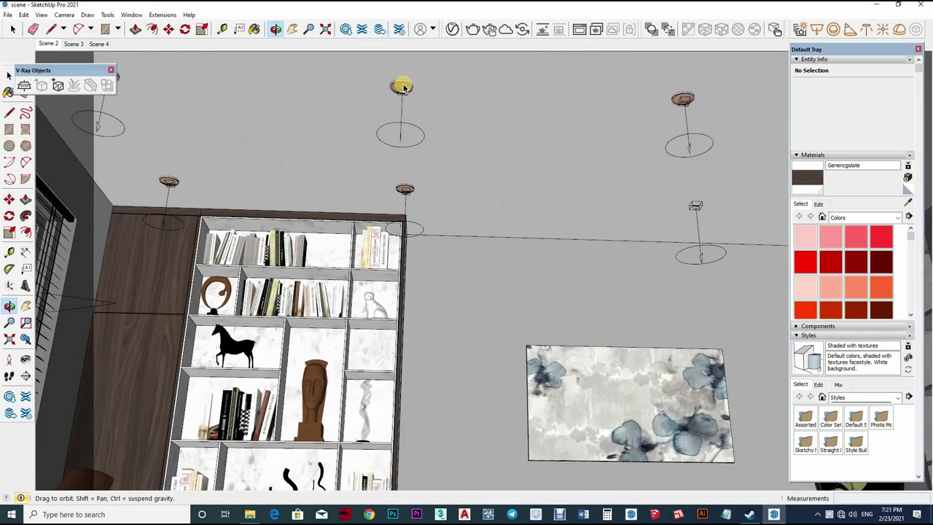
pyautogui.doubleClick(404, 93)
pyautogui.click(422, 93)
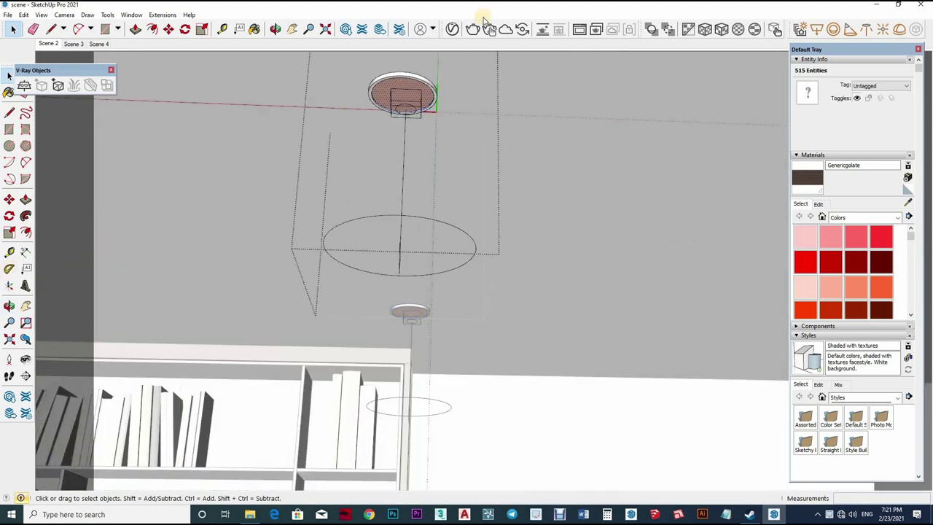
pyautogui.click(452, 30)
pyautogui.moveTo(455, 104); pyautogui.dragTo(613, 84)
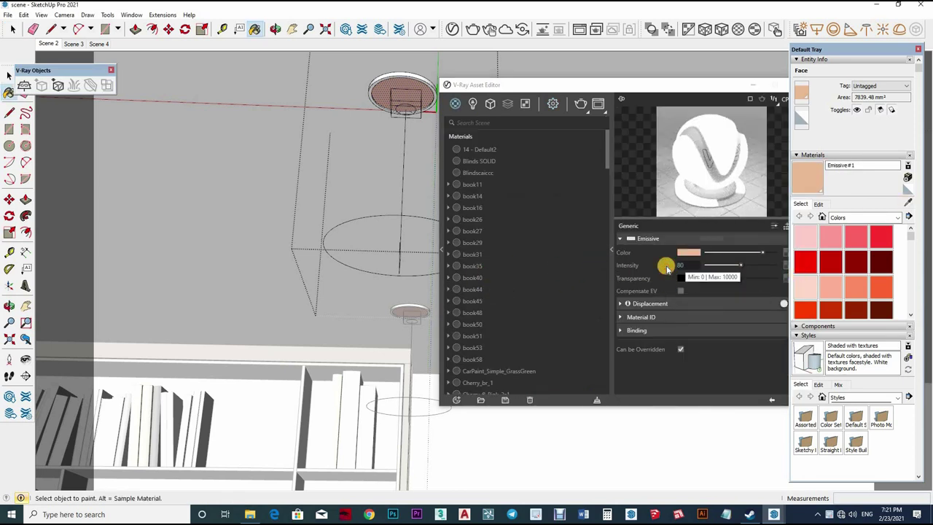
pyautogui.doubleClick(679, 265)
pyautogui.write('50')
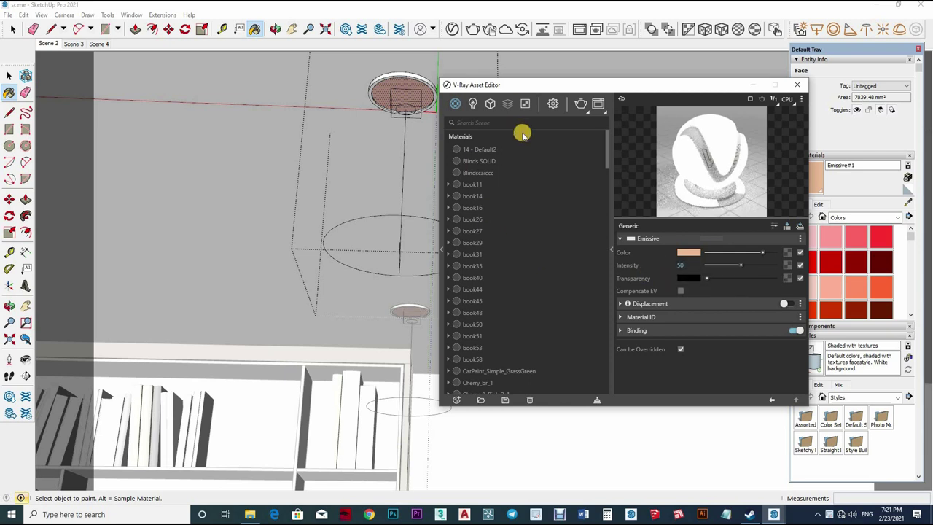
# Step: Select the lamp's IES Light#1 to show its settings in Lights
pyautogui.press('space')
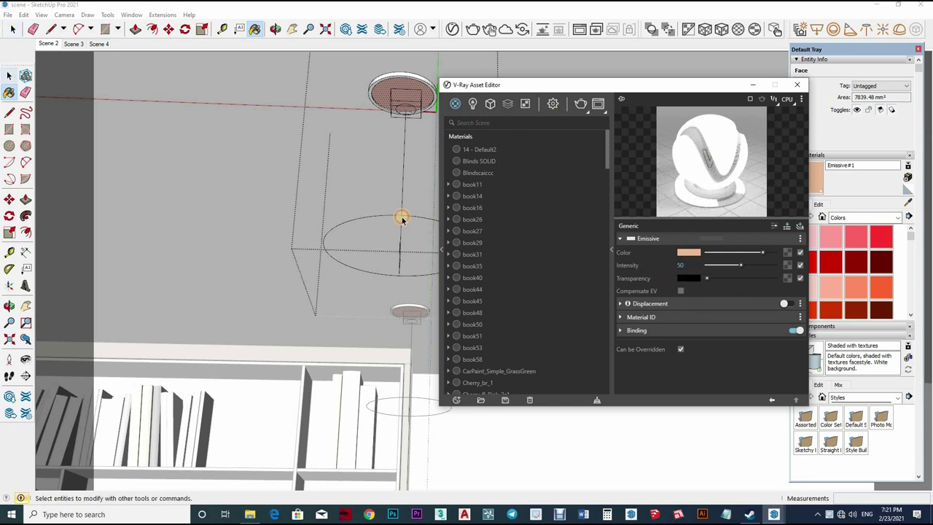
pyautogui.click(402, 215)
pyautogui.click(397, 228)
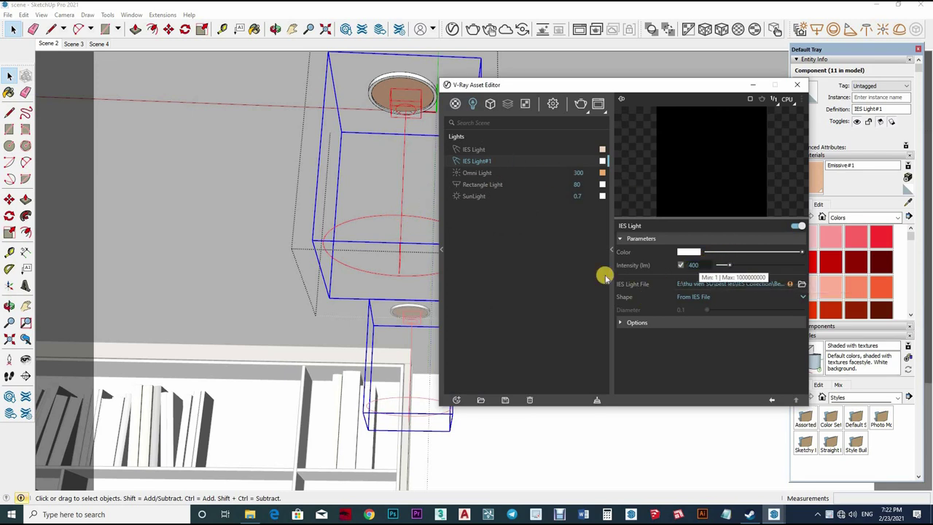
# Step: Raise IES Light#1's intensity to 10000 lm
pyautogui.click(400, 253)
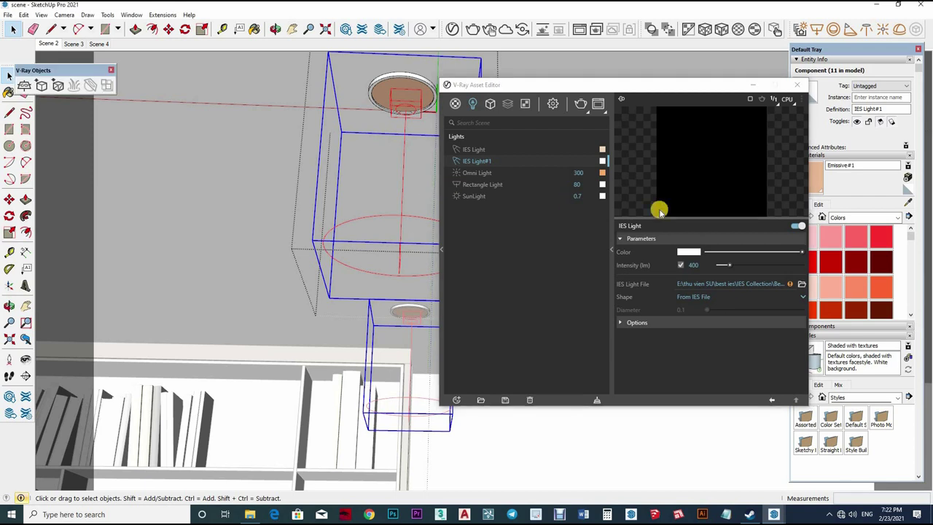
pyautogui.doubleClick(685, 266)
pyautogui.write('10000')
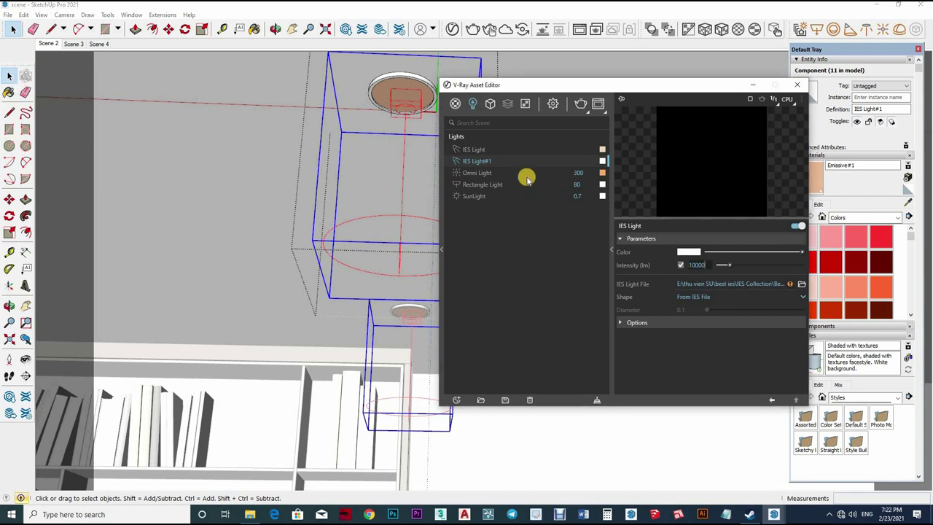
pyautogui.press('Return')
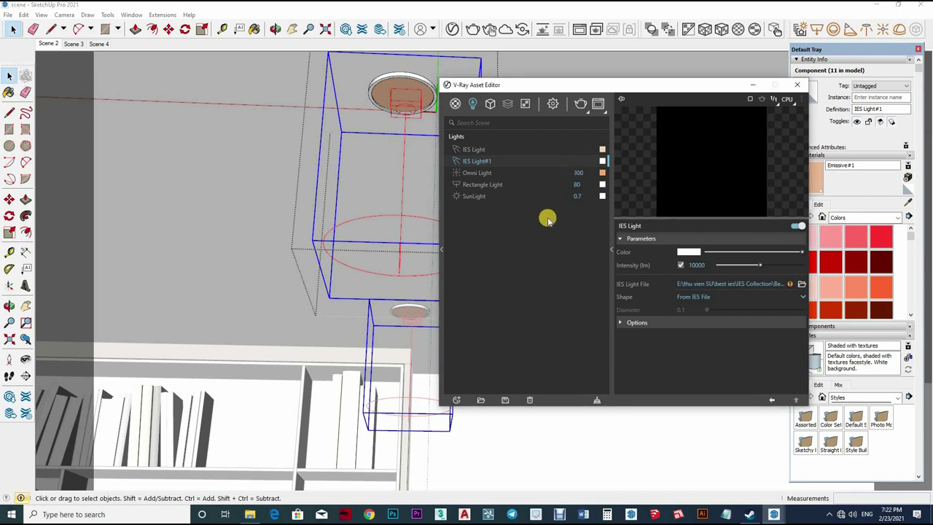
# Step: Orbit to the desk and load Glass_Window_YellowGrey#1's reflection settings
pyautogui.press('Down')
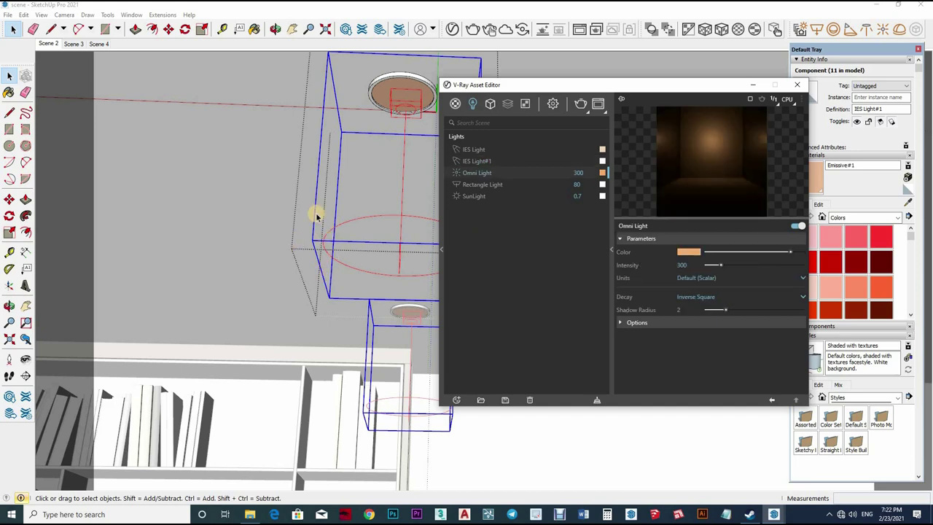
pyautogui.moveTo(314, 214)
pyautogui.mouseDown(button='middle')
pyautogui.moveTo(271, 320)
pyautogui.moveTo(302, 243)
pyautogui.moveTo(327, 271)
pyautogui.moveTo(211, 234)
pyautogui.moveTo(358, 267)
pyautogui.moveTo(250, 279)
pyautogui.moveTo(343, 349)
pyautogui.moveTo(289, 304)
pyautogui.moveTo(292, 313)
pyautogui.moveTo(271, 327)
pyautogui.moveTo(420, 292)
pyautogui.moveTo(139, 277)
pyautogui.moveTo(323, 316)
pyautogui.moveTo(255, 360)
pyautogui.moveTo(243, 426)
pyautogui.mouseUp(button='middle')
pyautogui.scroll(3, 322, 316)
pyautogui.moveTo(323, 316)
pyautogui.mouseDown(button='middle')
pyautogui.moveTo(432, 298)
pyautogui.moveTo(322, 309)
pyautogui.mouseUp(button='middle')
pyautogui.press('b')
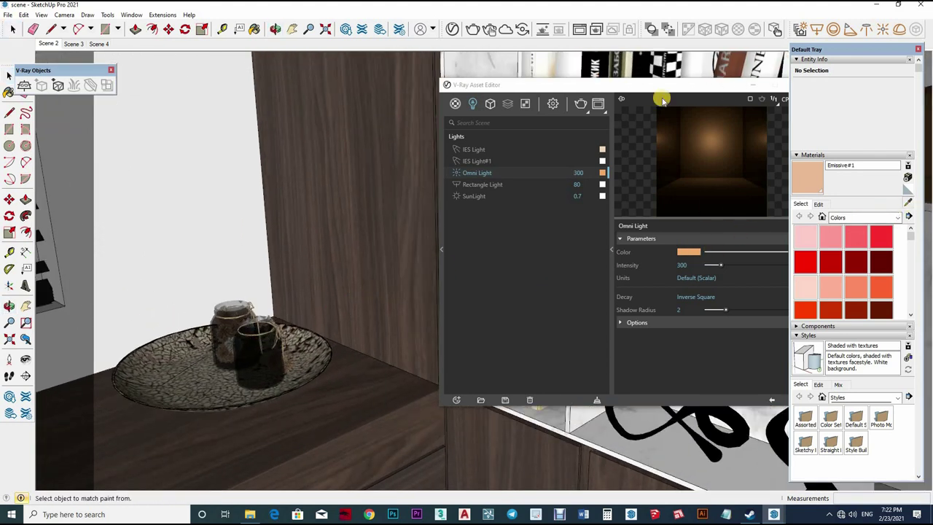
pyautogui.keyDown('alt'); pyautogui.click(662, 98); pyautogui.keyUp('alt')
pyautogui.click(676, 286)
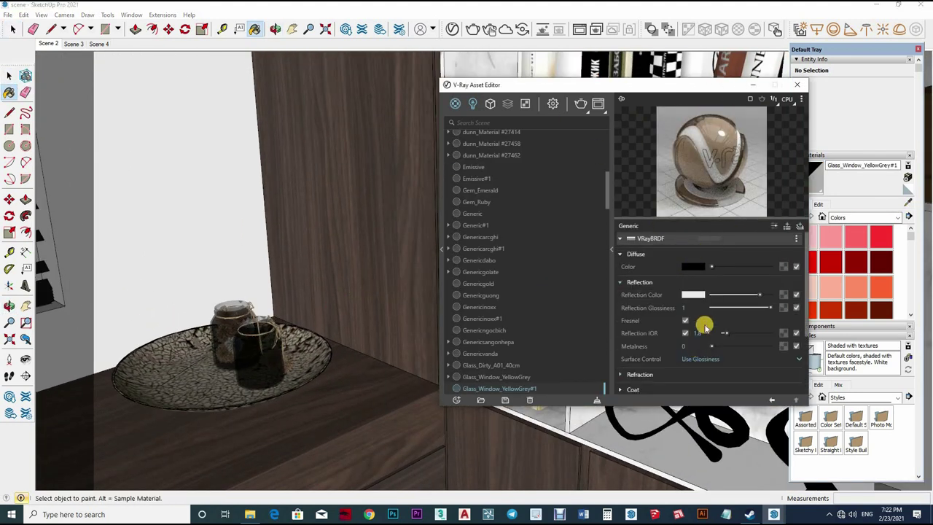
# Step: Expand the glass material's refraction settings to inspect them
pyautogui.scroll(-3, 734, 329)
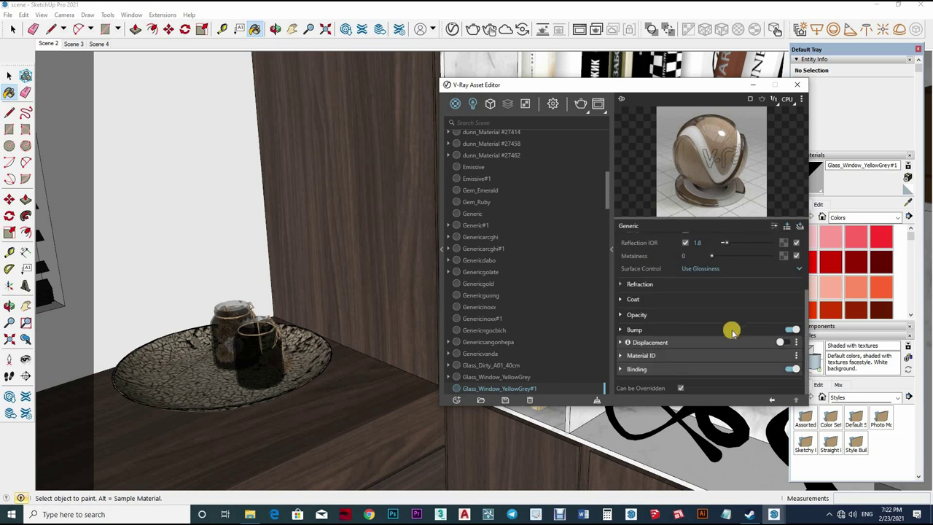
pyautogui.click(640, 283)
pyautogui.scroll(-2, 729, 328)
# Step: Load the wall panel's Color C01 material and orbit in close to the window blinds
pyautogui.keyDown('alt'); pyautogui.click(358, 354); pyautogui.keyUp('alt')
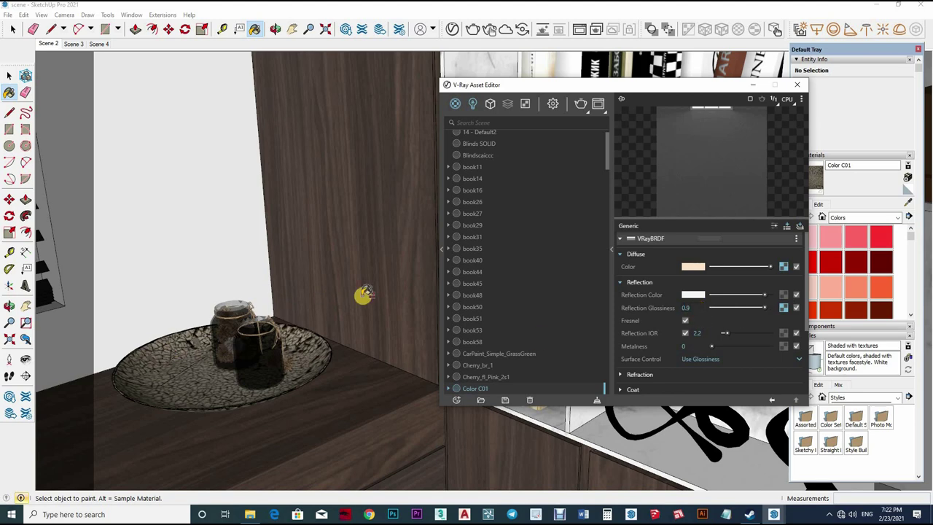
pyautogui.moveTo(365, 297)
pyautogui.mouseDown(button='middle')
pyautogui.moveTo(183, 250)
pyautogui.moveTo(236, 277)
pyautogui.moveTo(270, 205)
pyautogui.mouseUp(button='middle')
pyautogui.press('space')
pyautogui.scroll(2, 223, 292)
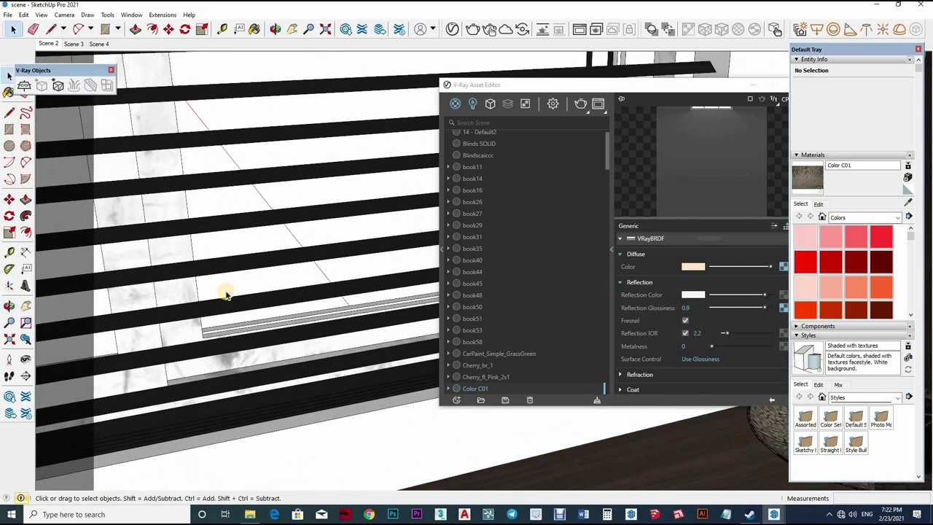
pyautogui.scroll(2, 248, 284)
pyautogui.scroll(1, 259, 285)
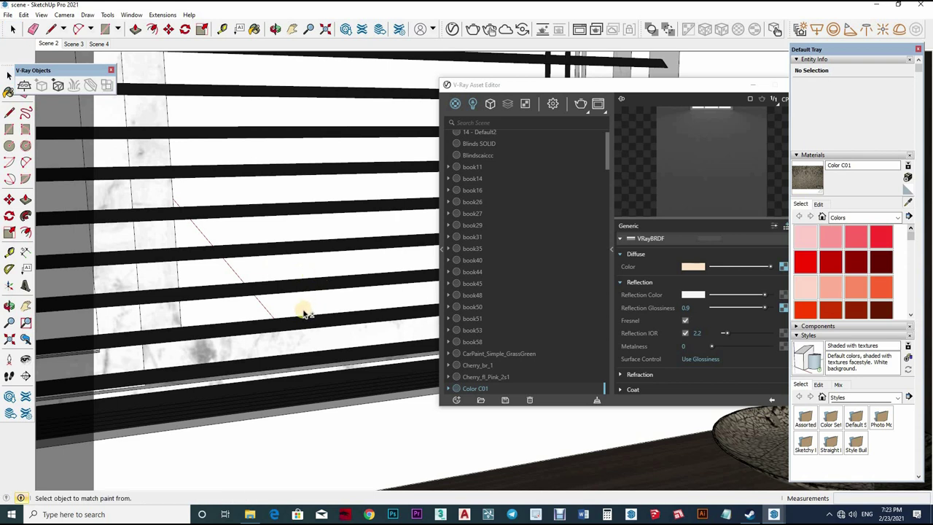
pyautogui.moveTo(304, 309)
pyautogui.mouseDown(button='middle')
pyautogui.moveTo(270, 201)
pyautogui.moveTo(277, 238)
pyautogui.moveTo(263, 239)
pyautogui.mouseUp(button='middle')
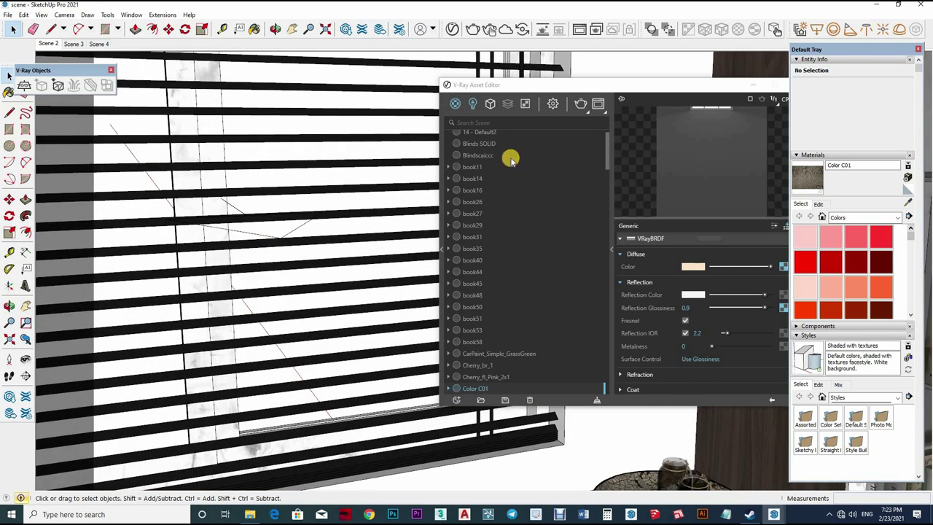
# Step: Lower the window Rectangle Light's intensity from 80 to 60
pyautogui.click(493, 103)
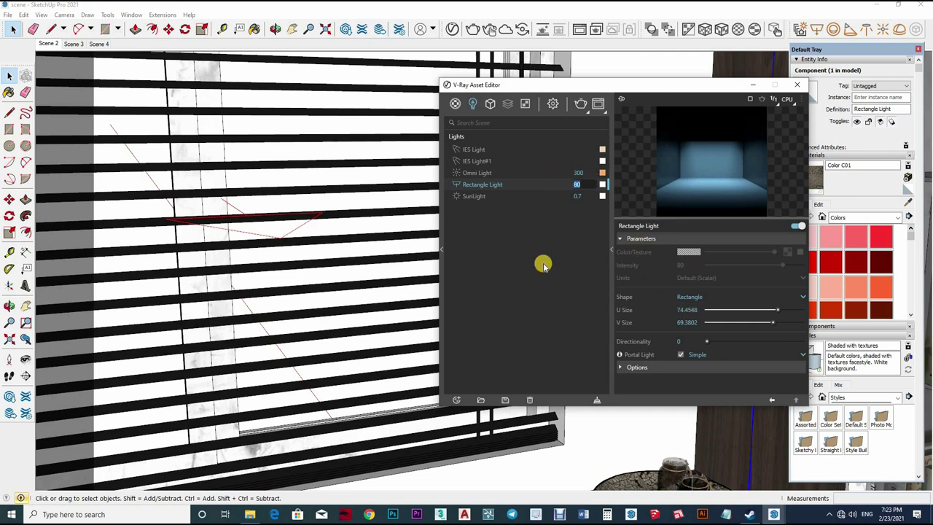
pyautogui.write('0')
pyautogui.press('Return')
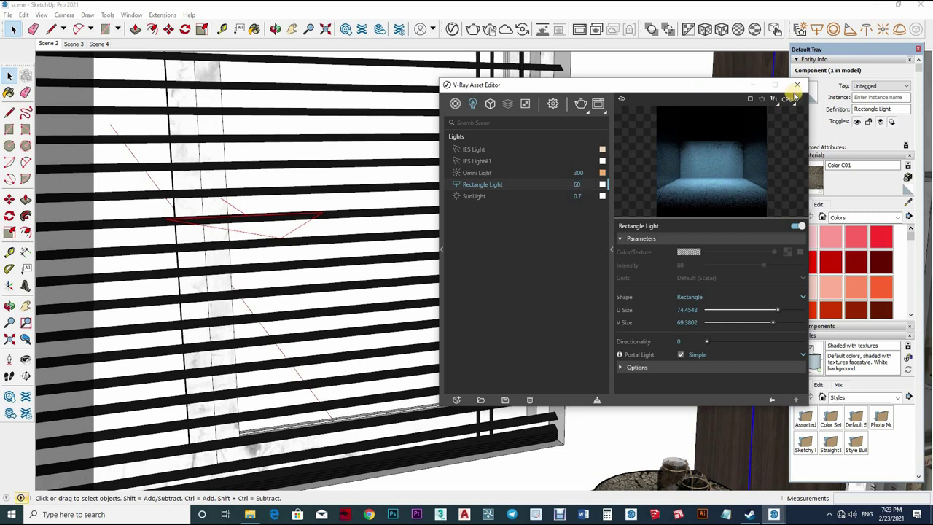
# Step: Switch to the render settings and close the V-Ray Asset Editor
pyautogui.click(552, 104)
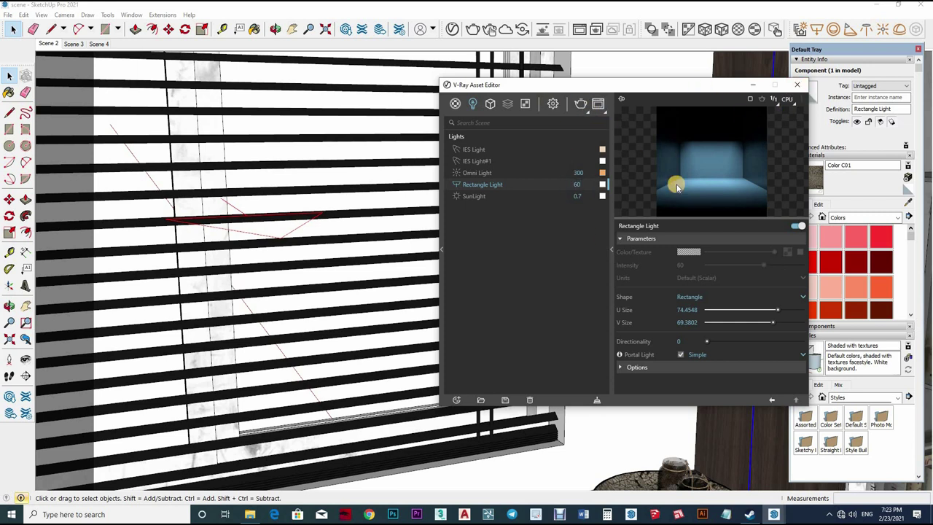
pyautogui.scroll(-5, 549, 320)
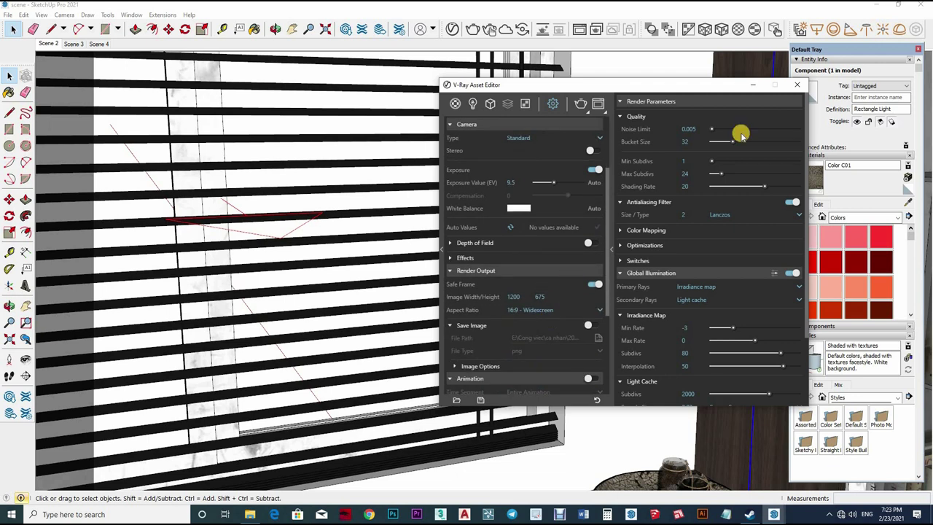
pyautogui.click(797, 85)
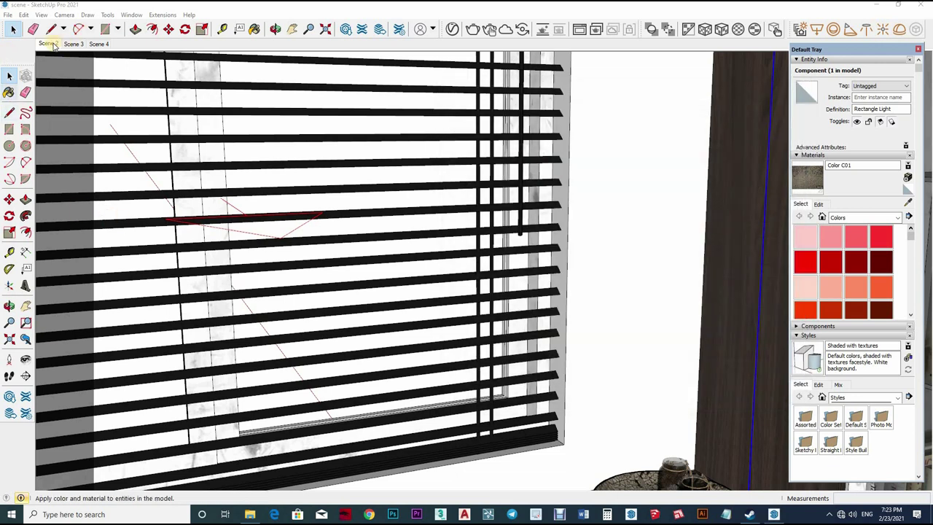
# Step: Switch to the Scene 2 frontal view of the whole bedroom and render it with V-Ray
pyautogui.moveTo(531, 260); pyautogui.dragTo(669, 344, button='middle')
pyautogui.press('pagedown')
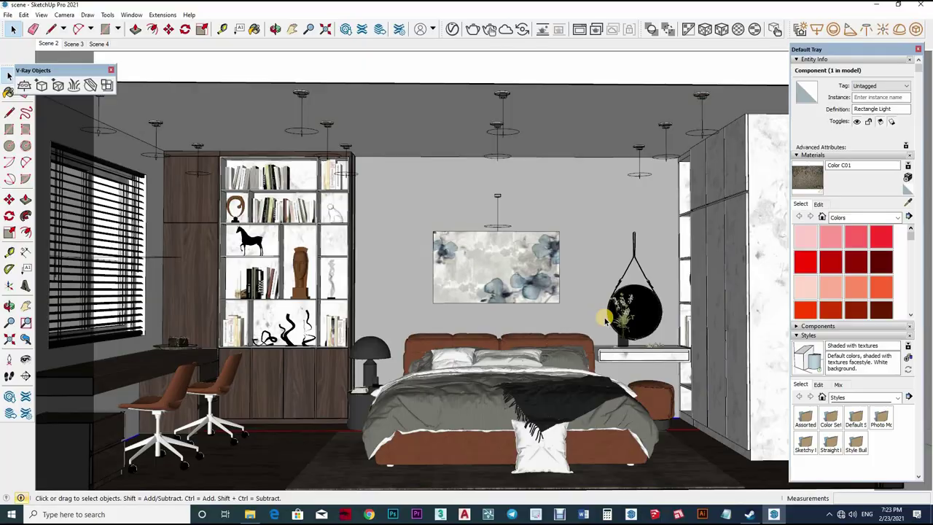
pyautogui.click(604, 318)
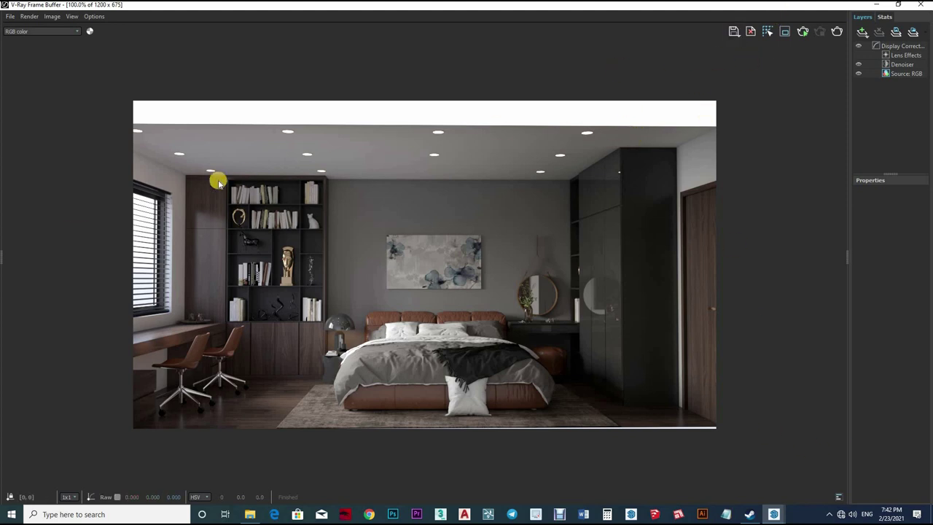
# Step: Create a 'pic' folder under Desktop › V-RAY 5 › 3 and save the render there as '1'
pyautogui.click(40, 190)
pyautogui.scroll(-3, 182, 146)
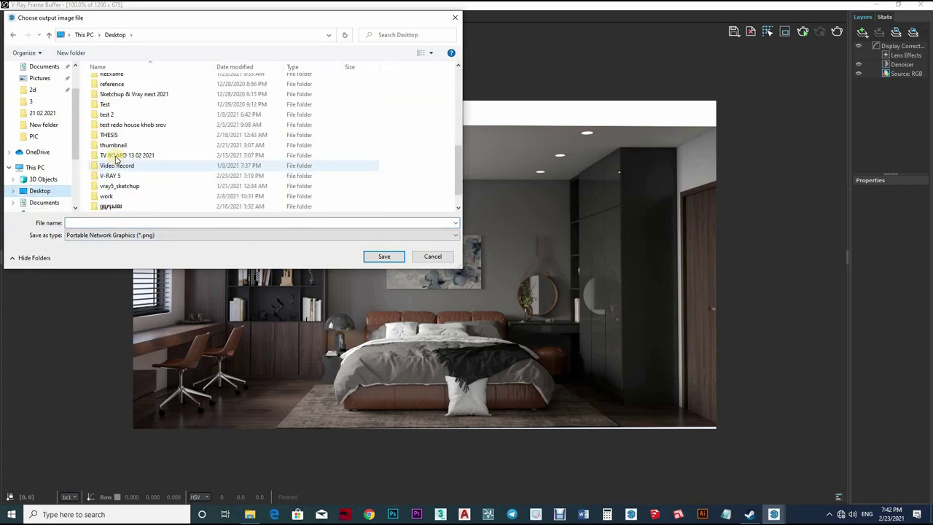
pyautogui.scroll(-3, 182, 124)
pyautogui.doubleClick(155, 147)
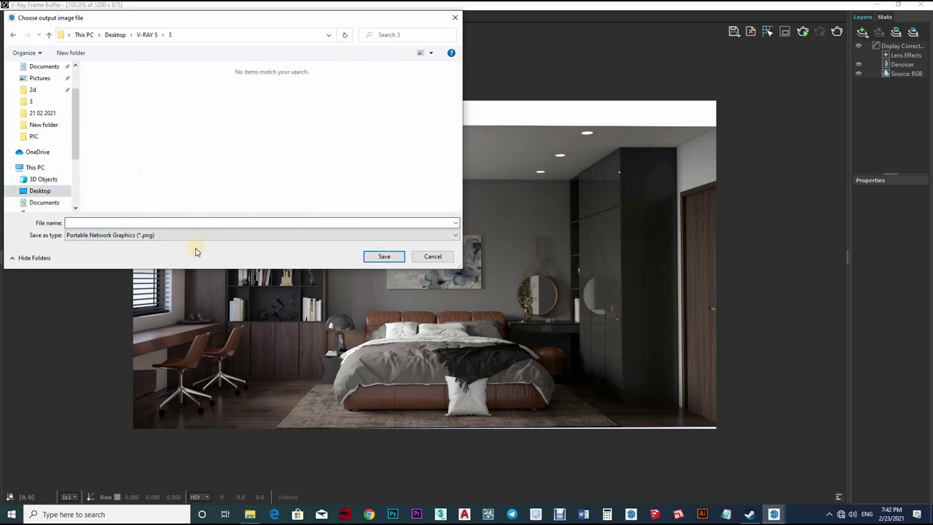
pyautogui.rightClick(166, 166)
pyautogui.press('f')
pyautogui.write('pic')
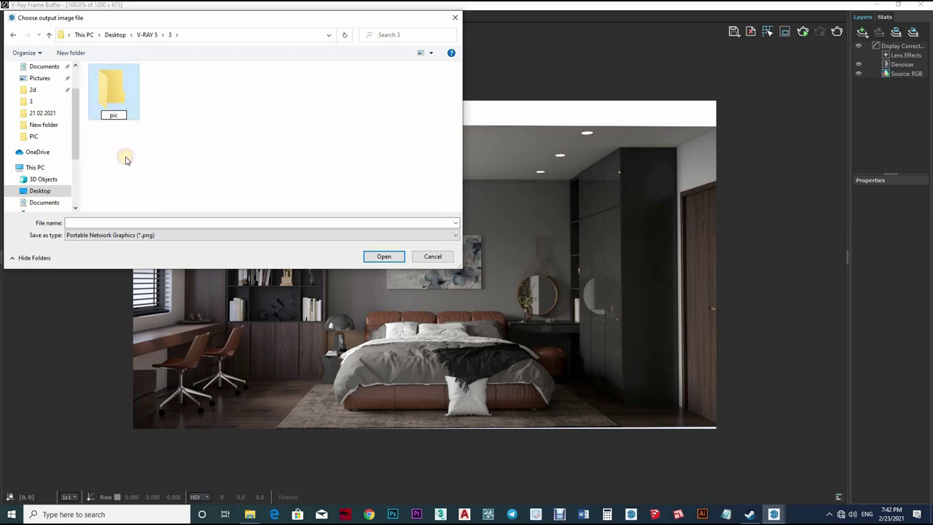
pyautogui.click(114, 222)
pyautogui.press('Return')
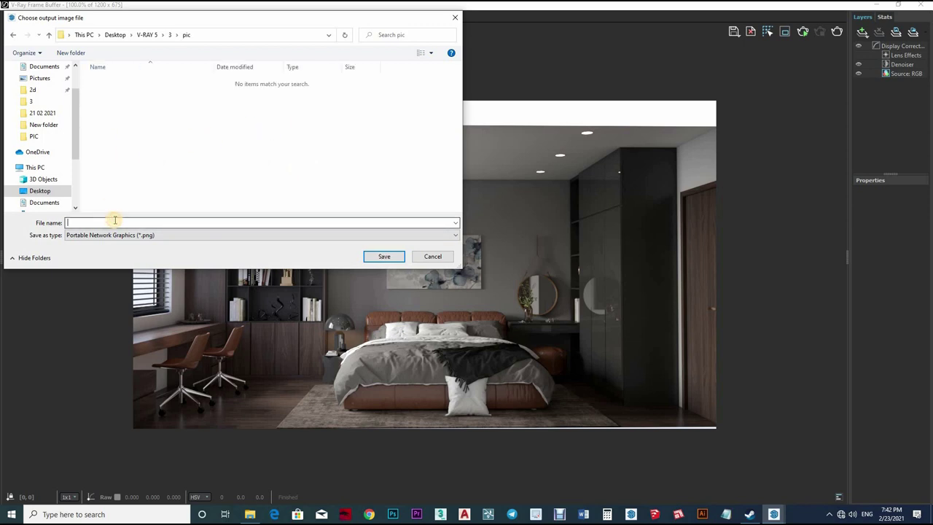
pyautogui.write('1')
pyautogui.press('Return')
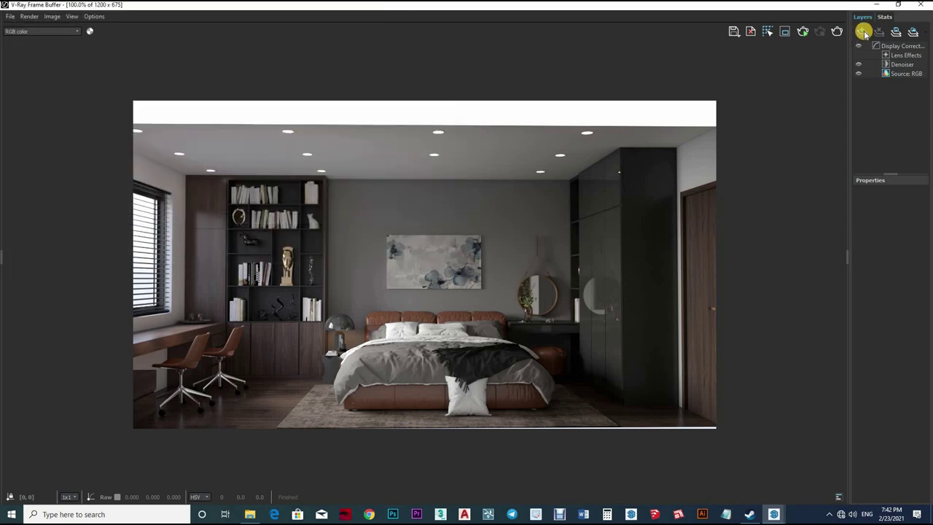
# Step: Add an Exposure layer with lowered Highlight Burn and slightly raised Contrast
pyautogui.rightClick(873, 81)
pyautogui.click(879, 79)
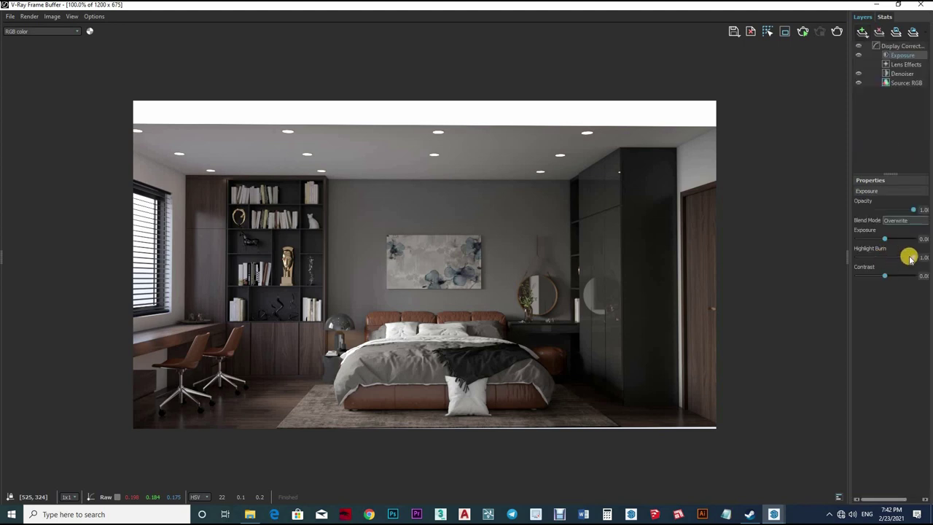
pyautogui.moveTo(896, 259)
pyautogui.mouseDown()
pyautogui.moveTo(873, 256)
pyautogui.moveTo(890, 240)
pyautogui.moveTo(871, 258)
pyautogui.mouseUp()
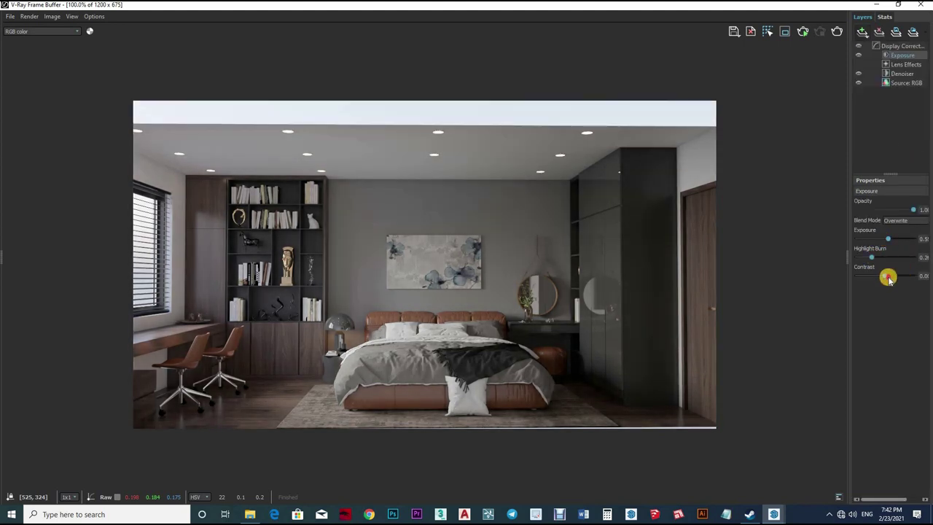
pyautogui.moveTo(900, 277); pyautogui.dragTo(862, 257)
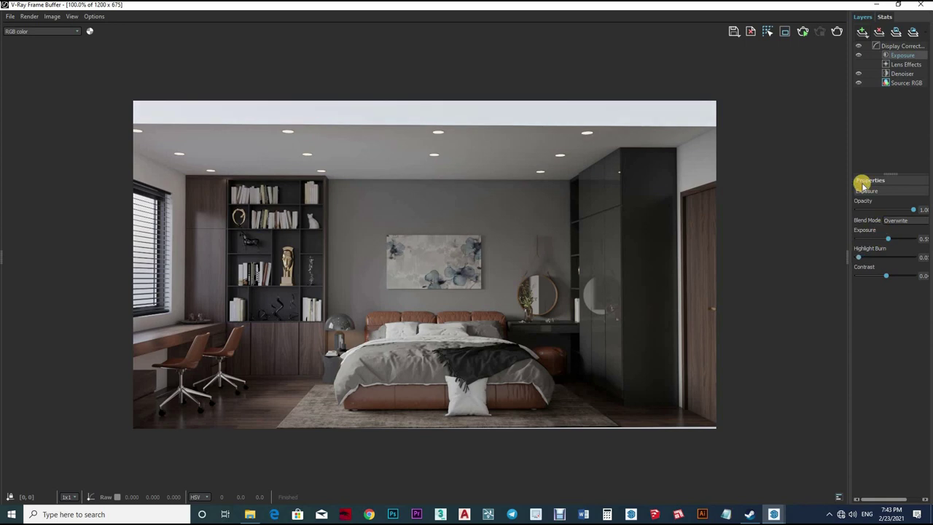
# Step: Add a Curves layer and shape an S-curve that darkens the shadows
pyautogui.rightClick(895, 125)
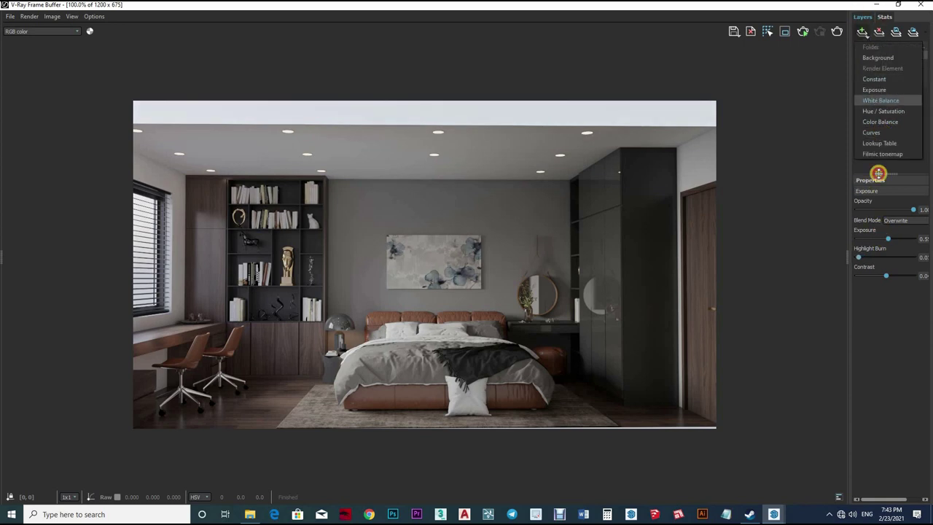
pyautogui.click(885, 133)
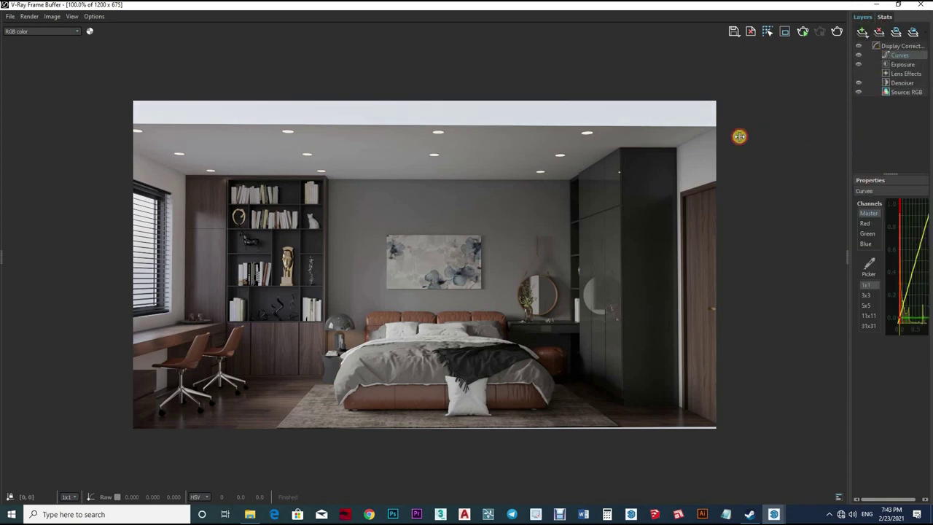
pyautogui.moveTo(739, 137); pyautogui.dragTo(740, 136)
pyautogui.moveTo(833, 302); pyautogui.dragTo(829, 292)
pyautogui.moveTo(874, 240)
pyautogui.mouseDown()
pyautogui.moveTo(879, 248)
pyautogui.moveTo(889, 241)
pyautogui.mouseUp()
pyautogui.moveTo(836, 271); pyautogui.dragTo(832, 293)
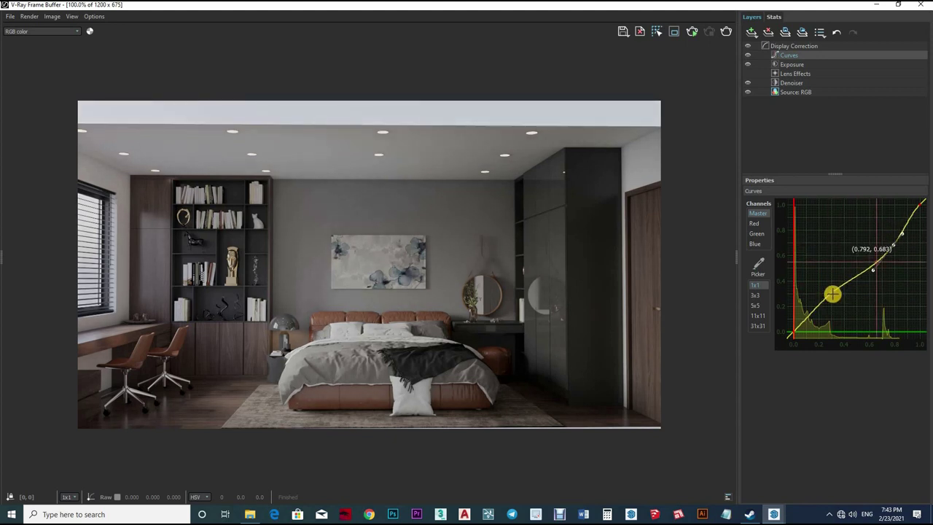
pyautogui.moveTo(881, 276); pyautogui.dragTo(826, 288)
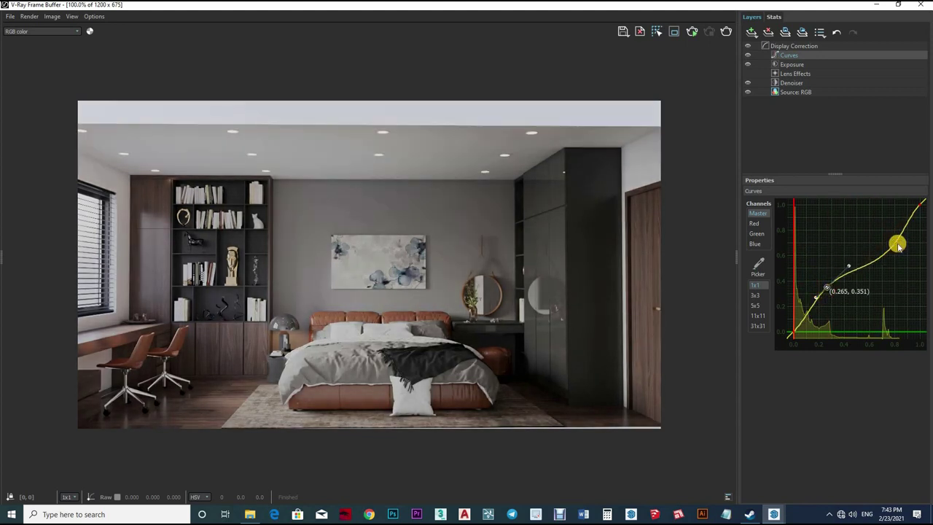
pyautogui.moveTo(897, 246)
pyautogui.mouseDown()
pyautogui.moveTo(883, 272)
pyautogui.moveTo(829, 279)
pyautogui.mouseUp()
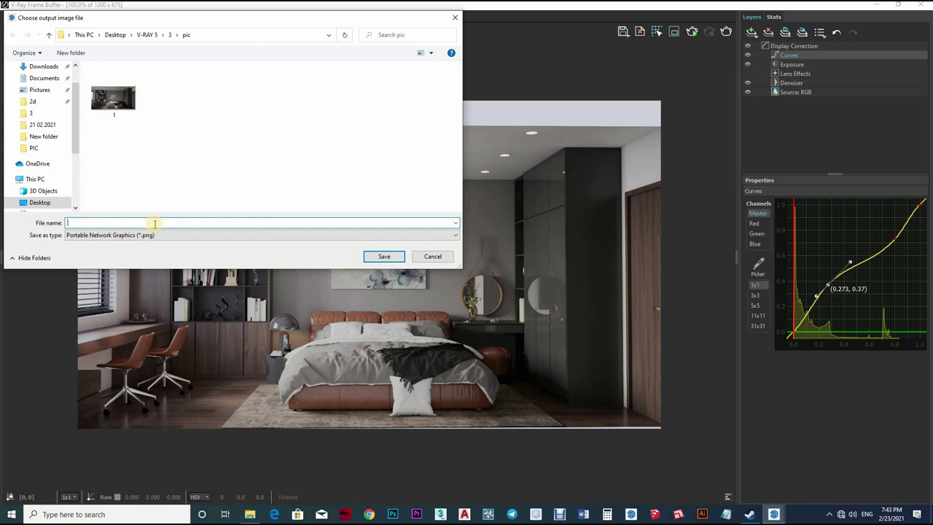
pyautogui.write('2')
# Step: Save the corrected render into the pic folder as image '2'
pyautogui.press('Return')
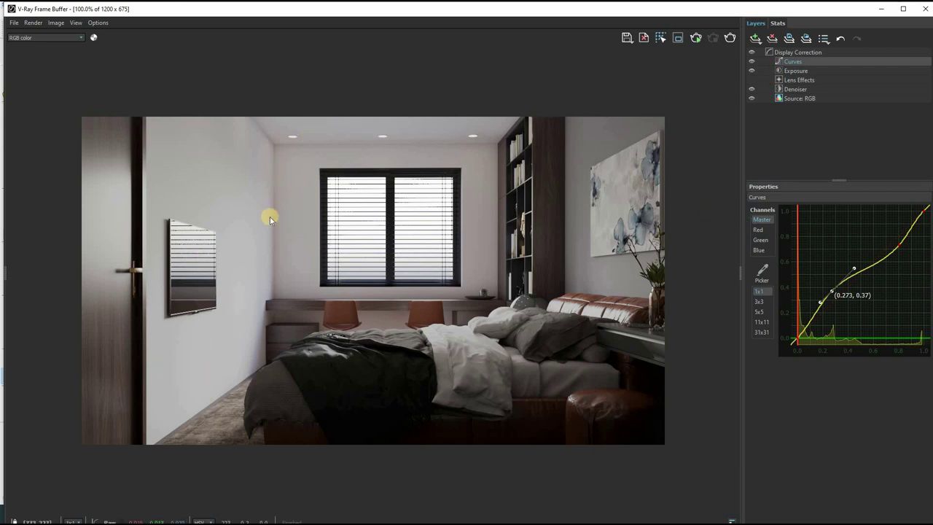
# Step: Save the corrected window-side render as image '3'
pyautogui.scroll(3, 312, 270)
pyautogui.scroll(-1, 432, 230)
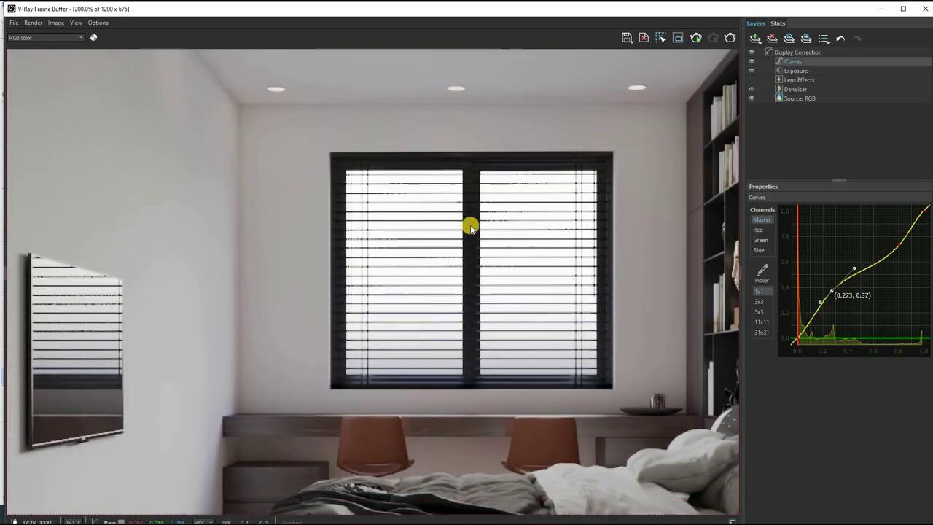
pyautogui.scroll(-1, 467, 248)
pyautogui.scroll(1, 472, 253)
pyautogui.scroll(-1, 462, 270)
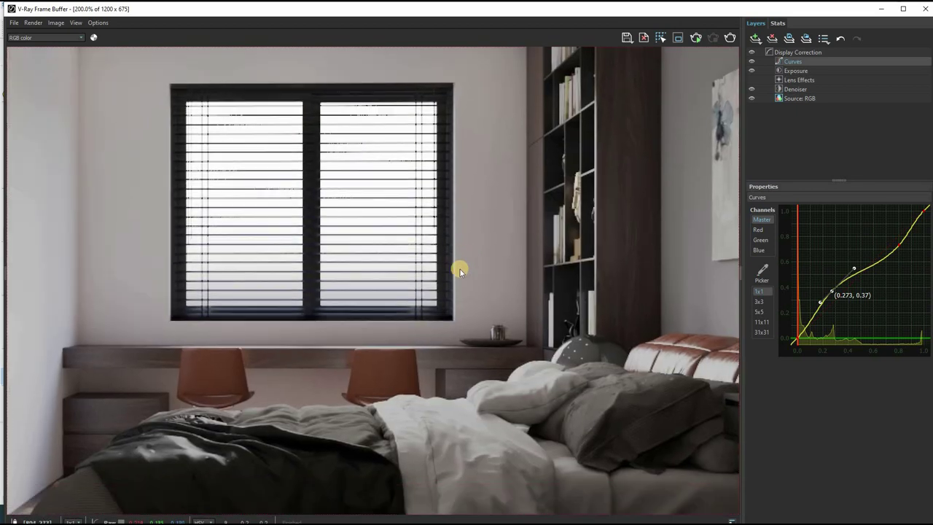
pyautogui.scroll(-1, 475, 233)
pyautogui.scroll(2, 517, 27)
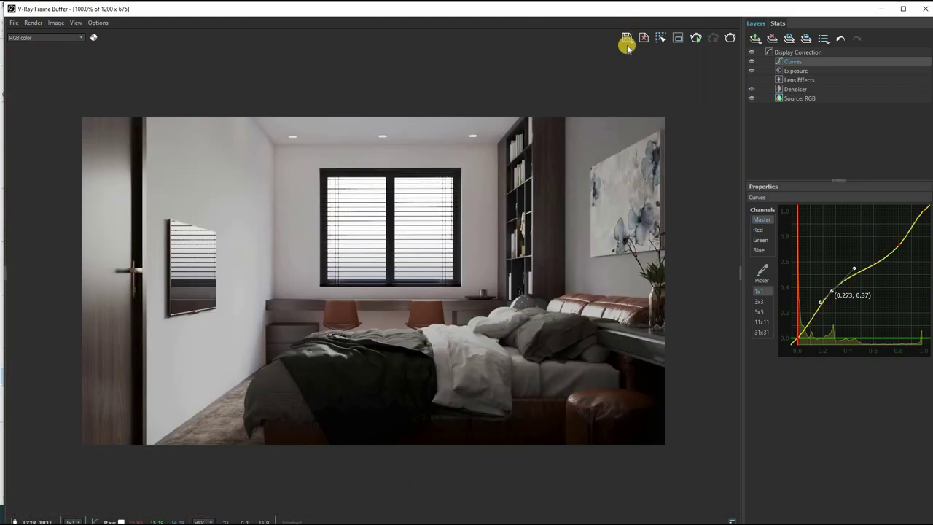
pyautogui.hotkey('ctrl', 's')
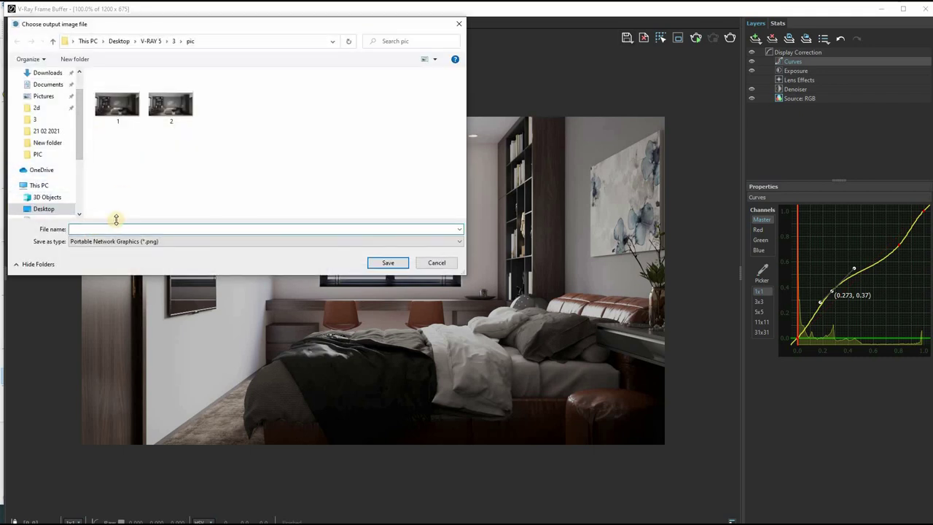
pyautogui.write('3')
pyautogui.click(386, 263)
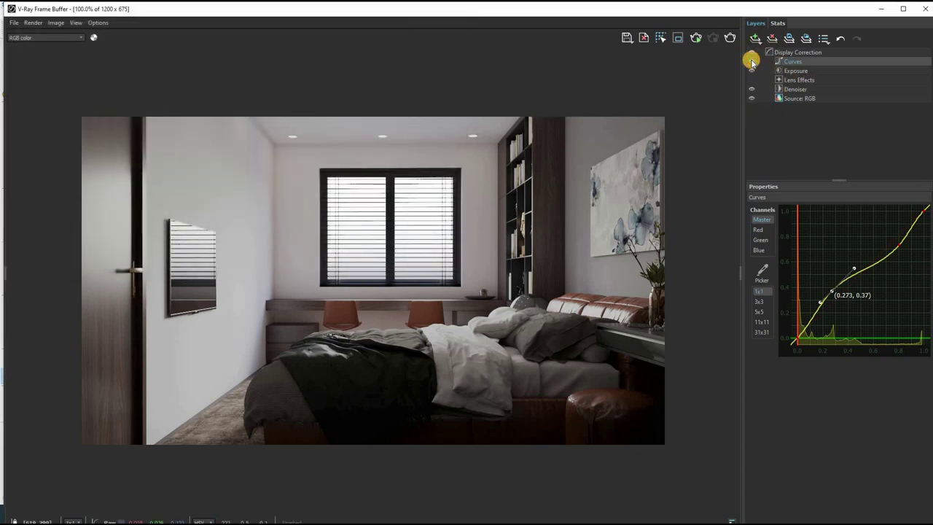
# Step: Turn off the Curves and Exposure layers and save the uncorrected render as '4'
pyautogui.click(751, 62)
pyautogui.click(751, 70)
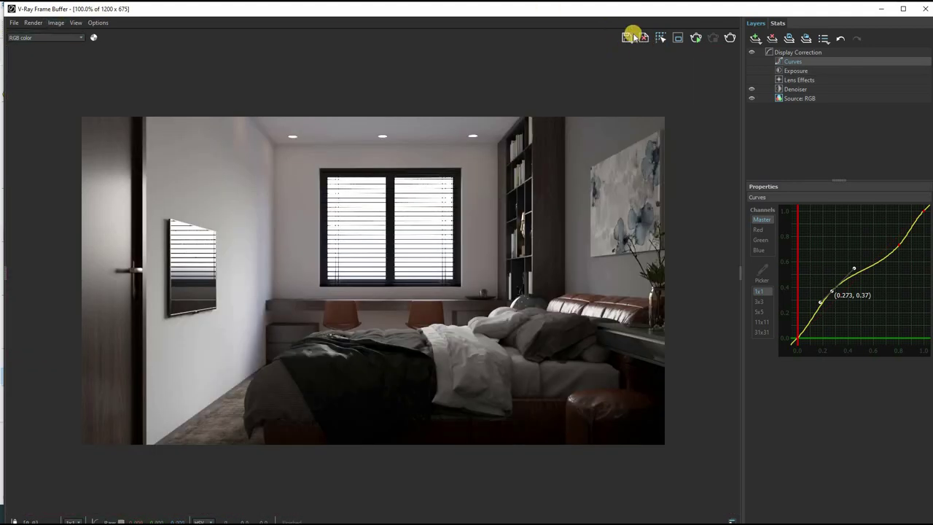
pyautogui.click(633, 37)
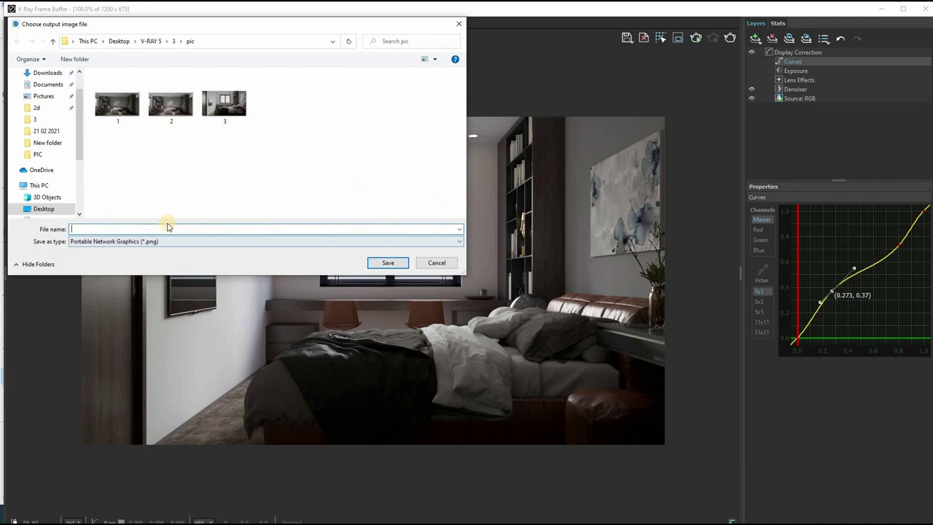
pyautogui.write('4')
pyautogui.click(399, 264)
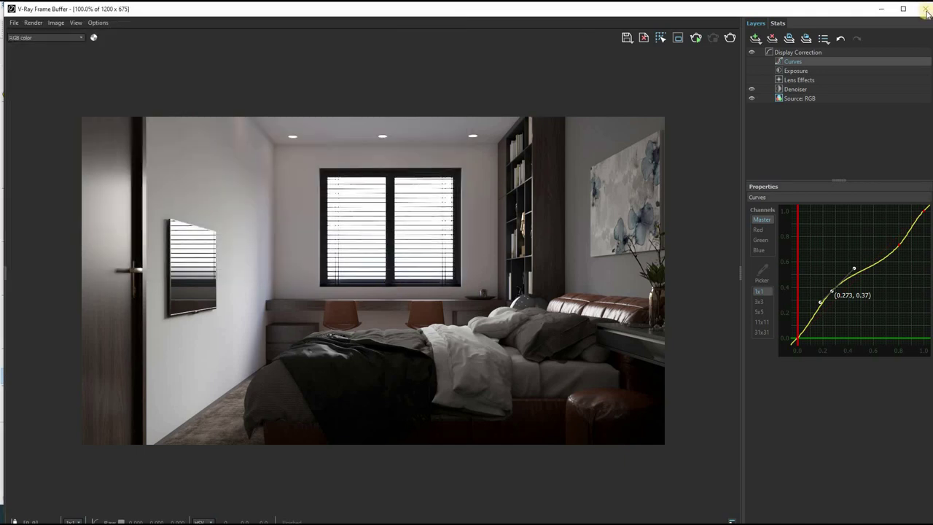